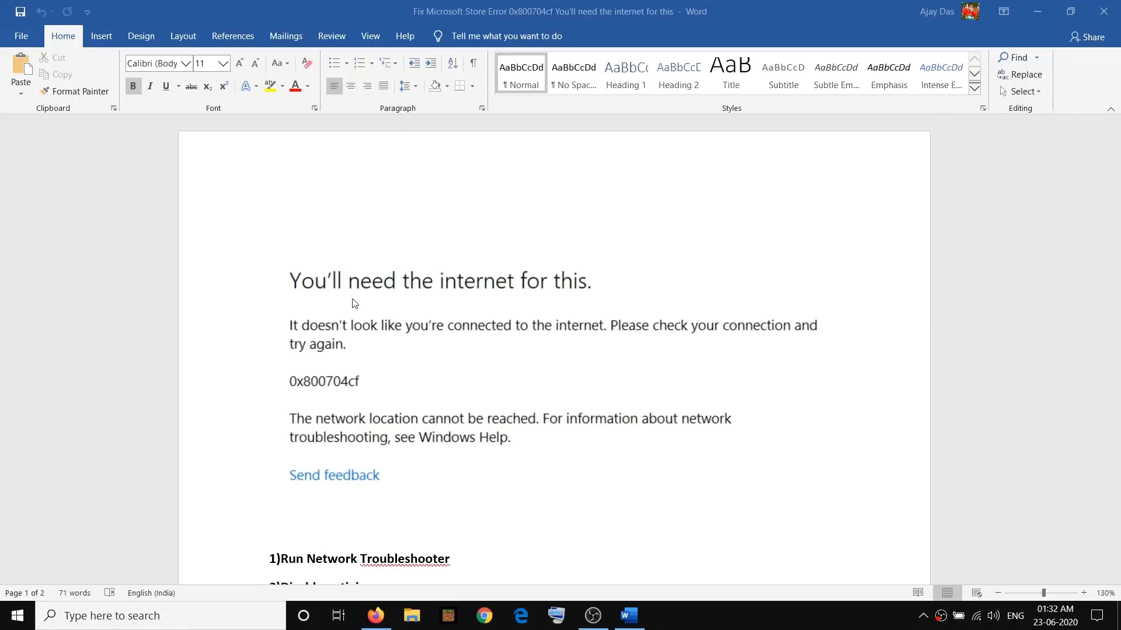
Step: Run the Windows network troubleshooter on all network adapters
scroll(298, 358, down, 1)
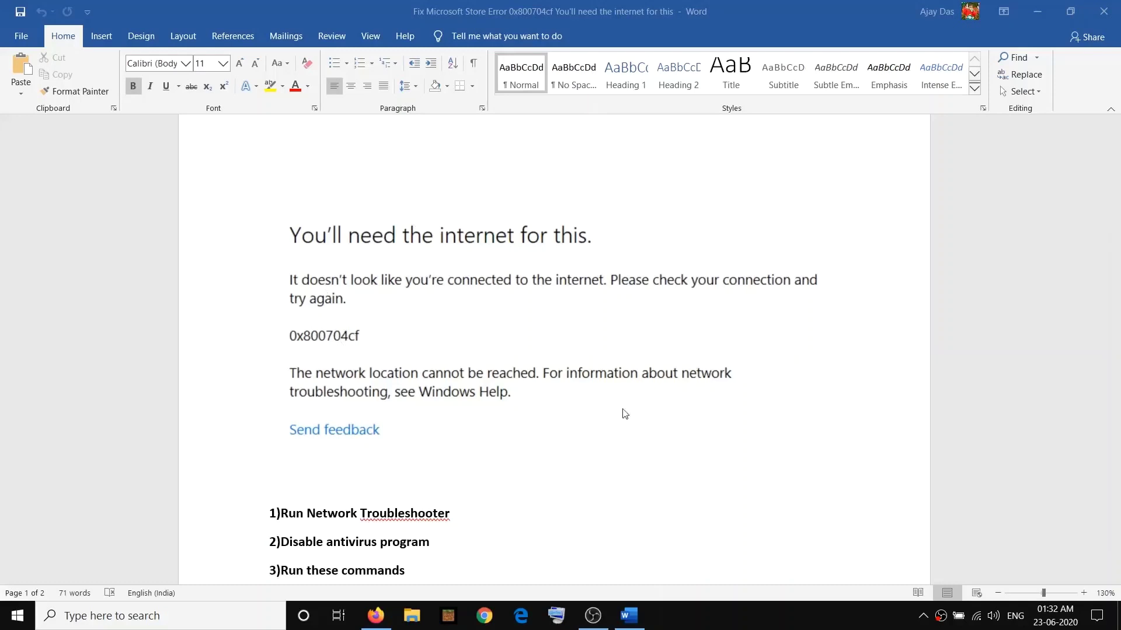
scroll(572, 421, down, 3)
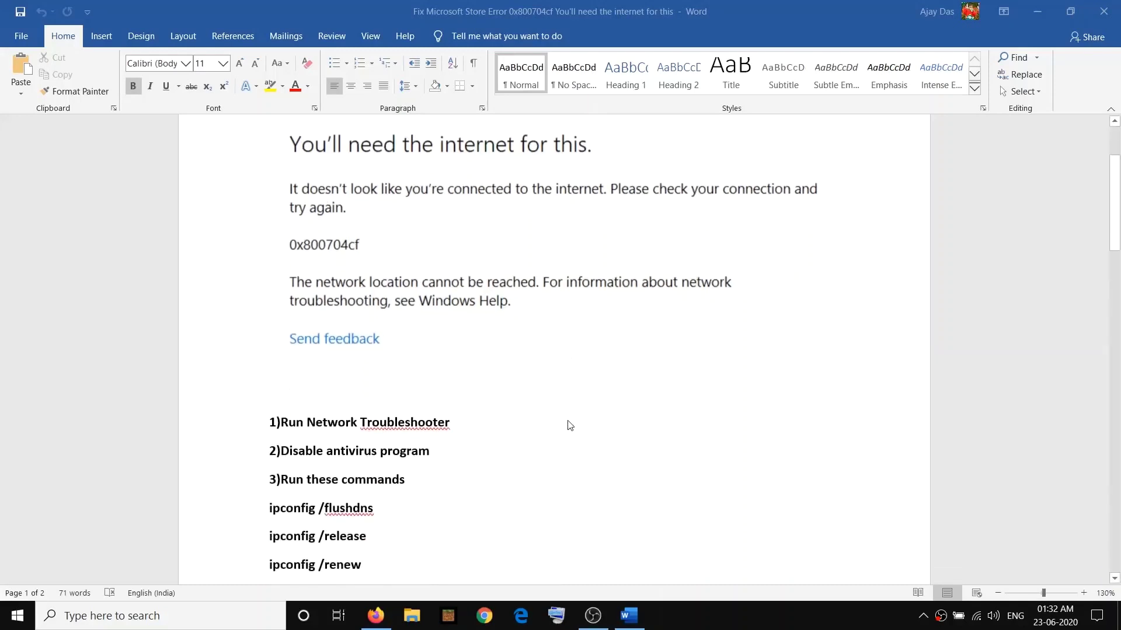
click(387, 435)
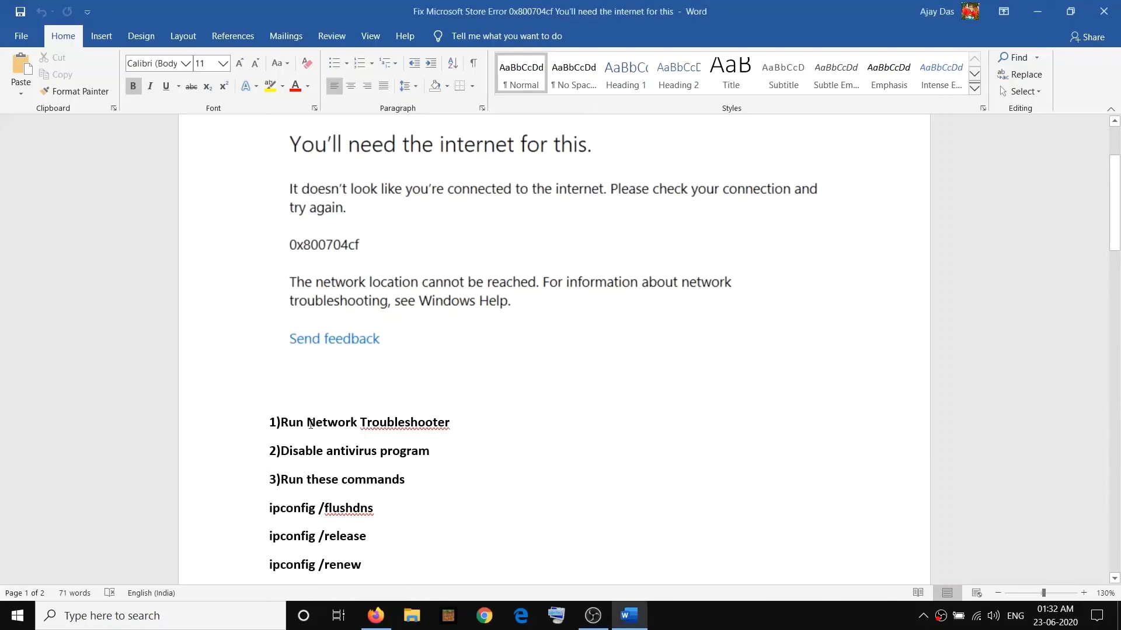
drag(308, 424, 449, 424)
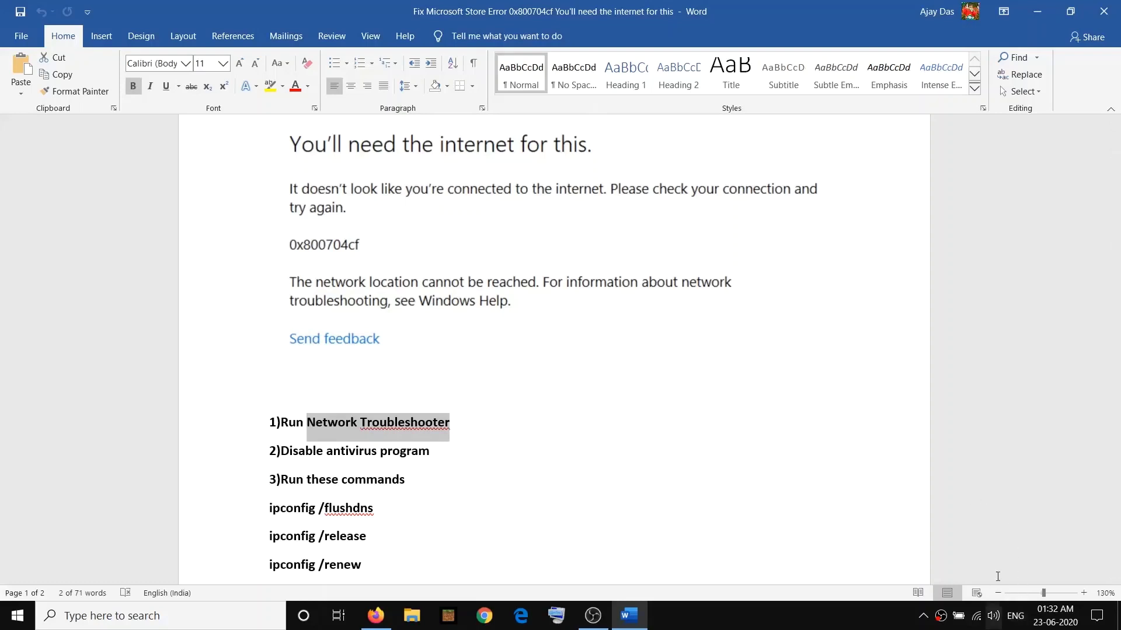
right_click(973, 621)
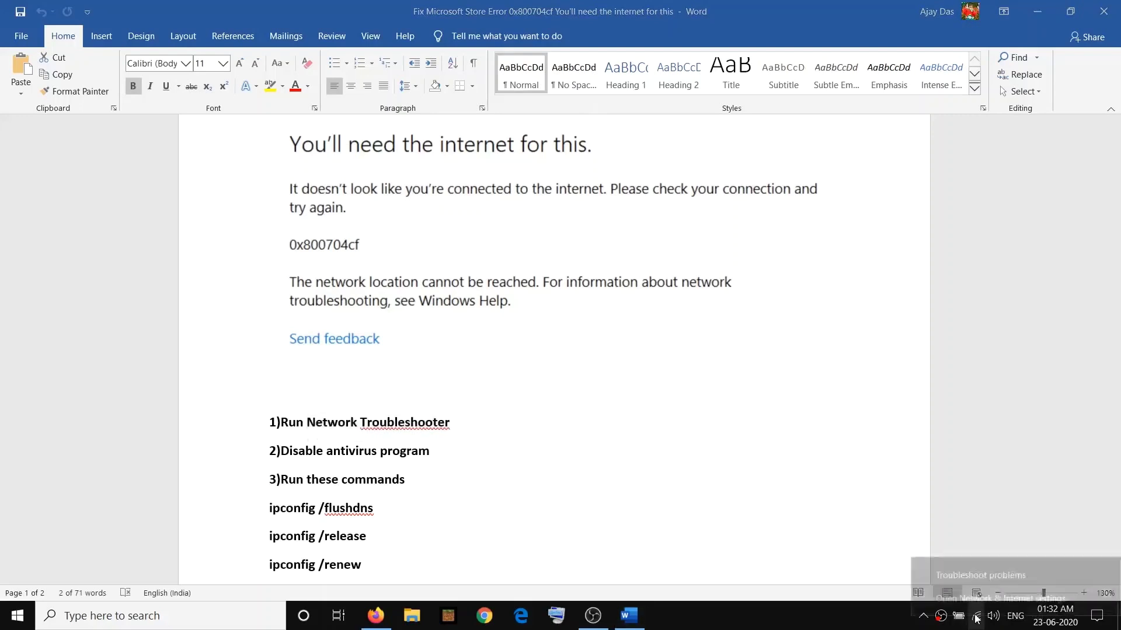
click(1000, 575)
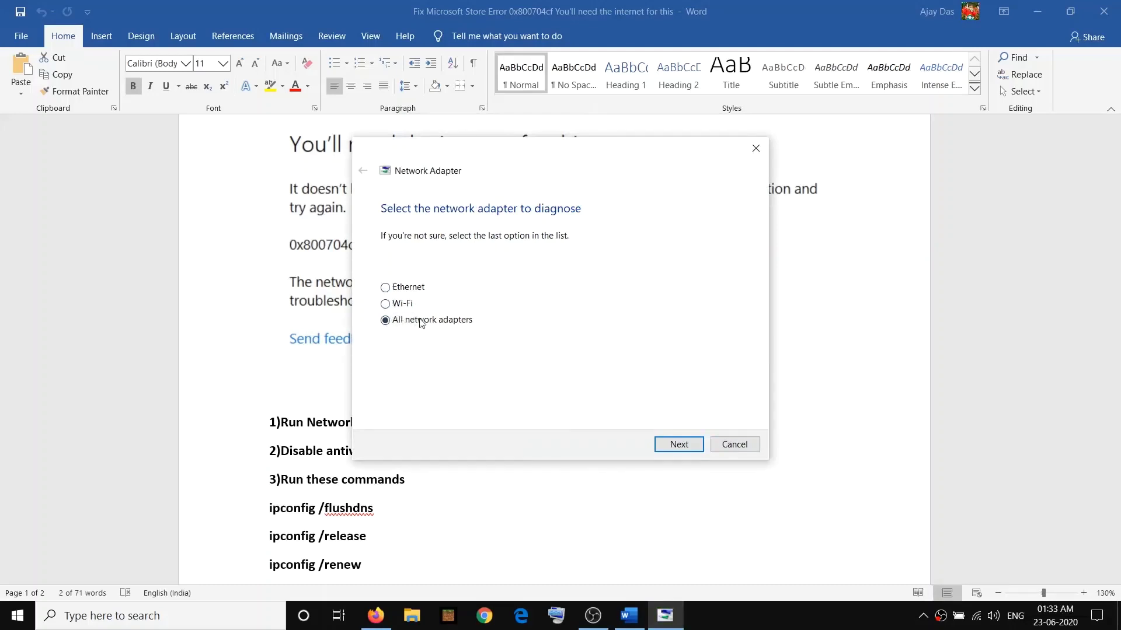
click(679, 445)
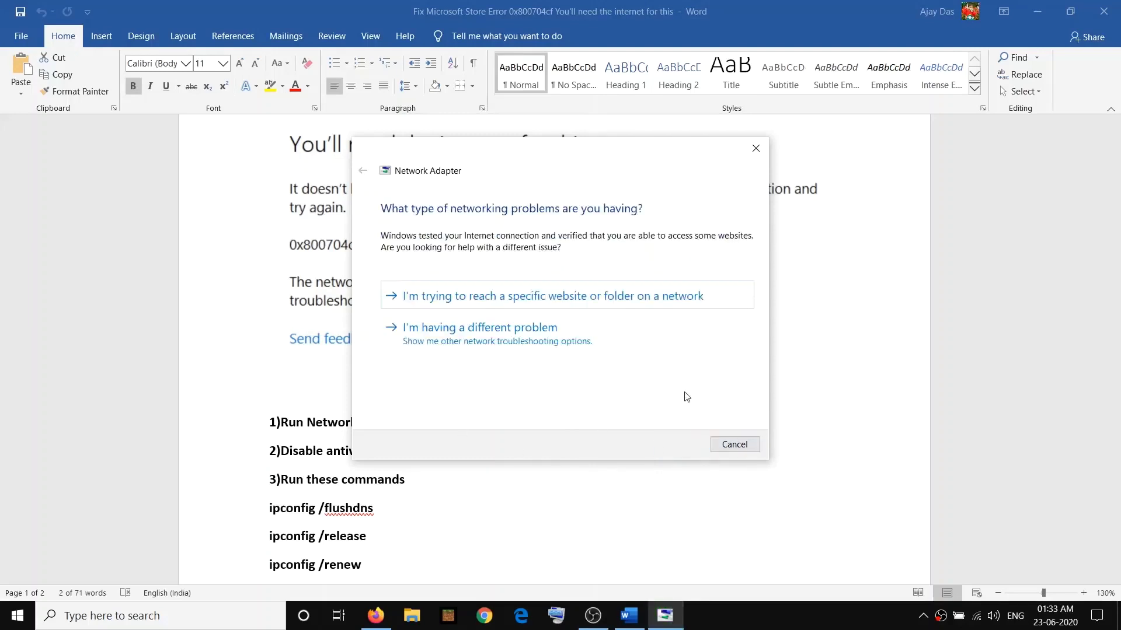
Step: Disable the Avast antivirus shields until the computer is restarted
click(325, 455)
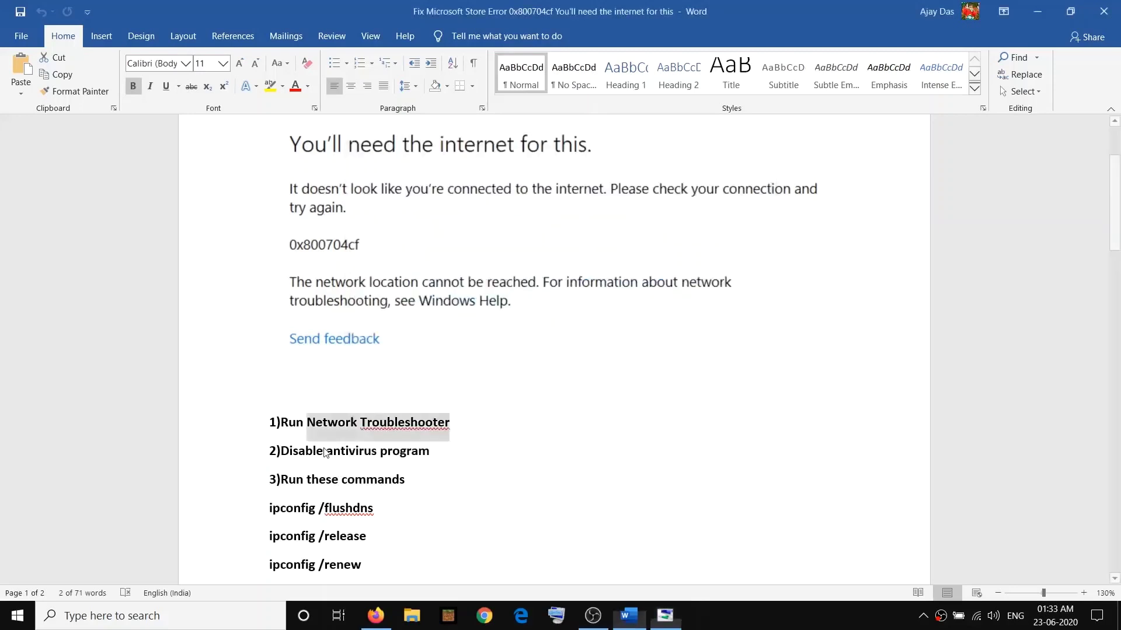
drag(307, 422, 306, 457)
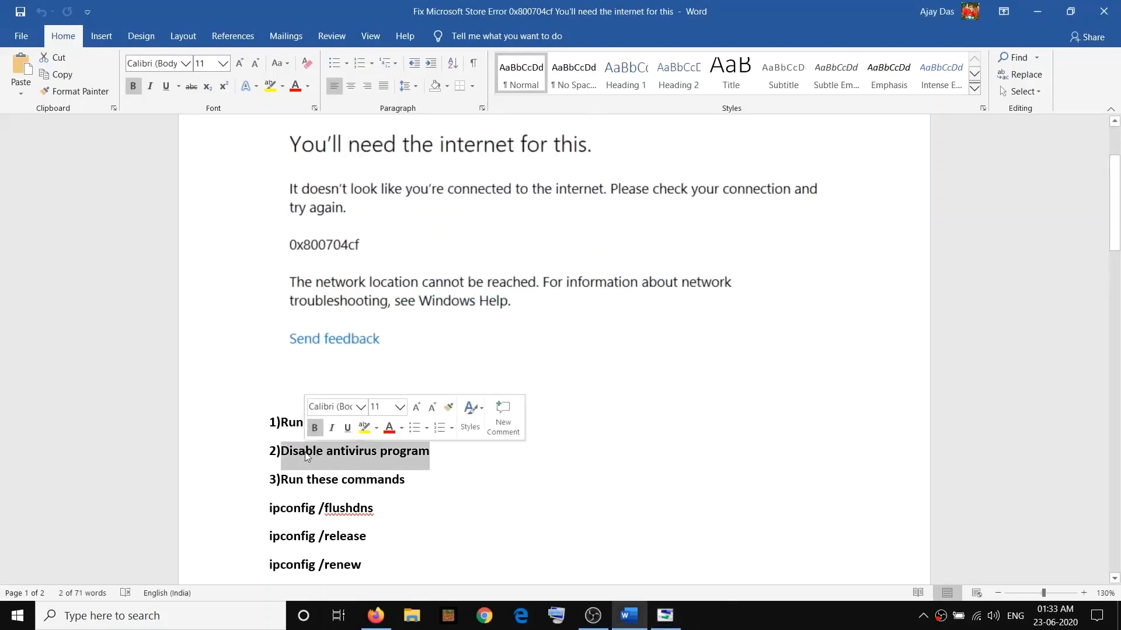
click(439, 454)
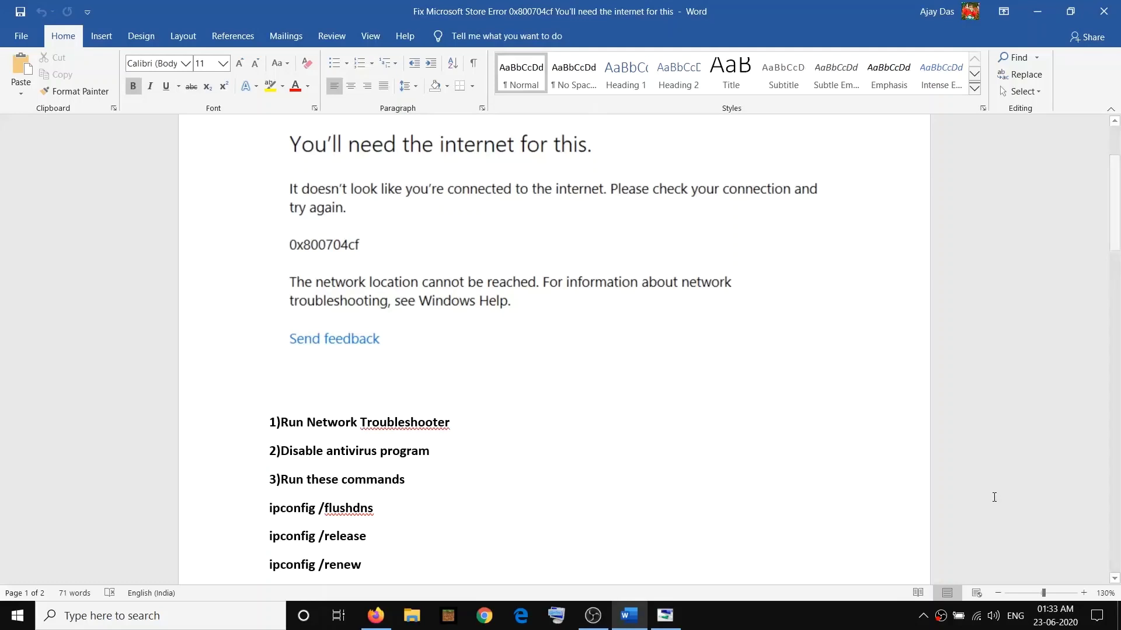
click(923, 617)
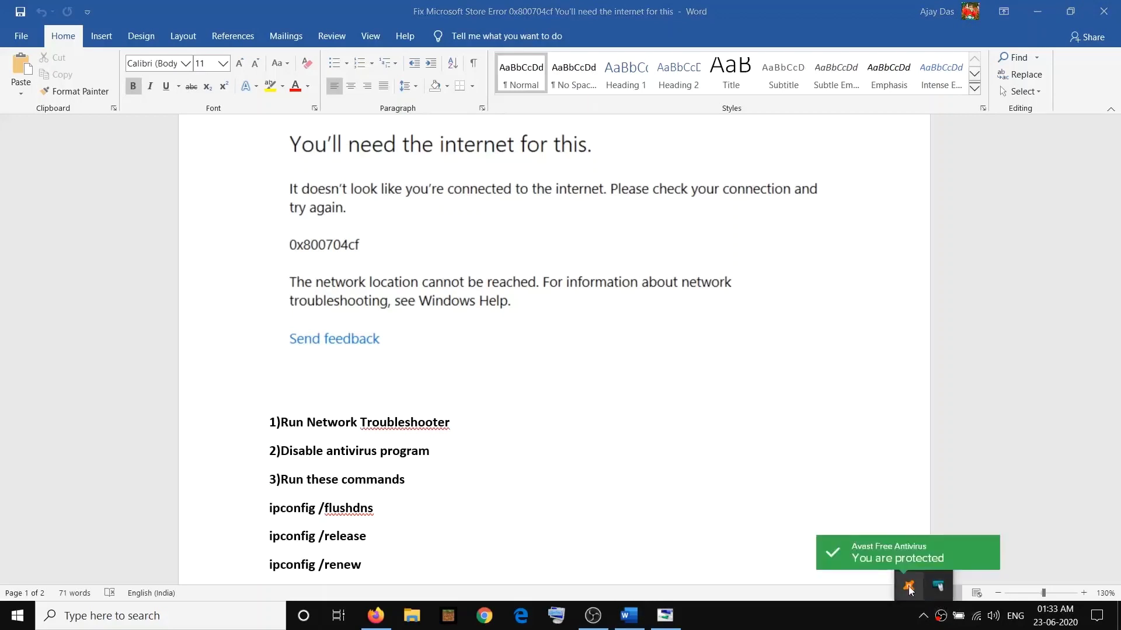
right_click(909, 590)
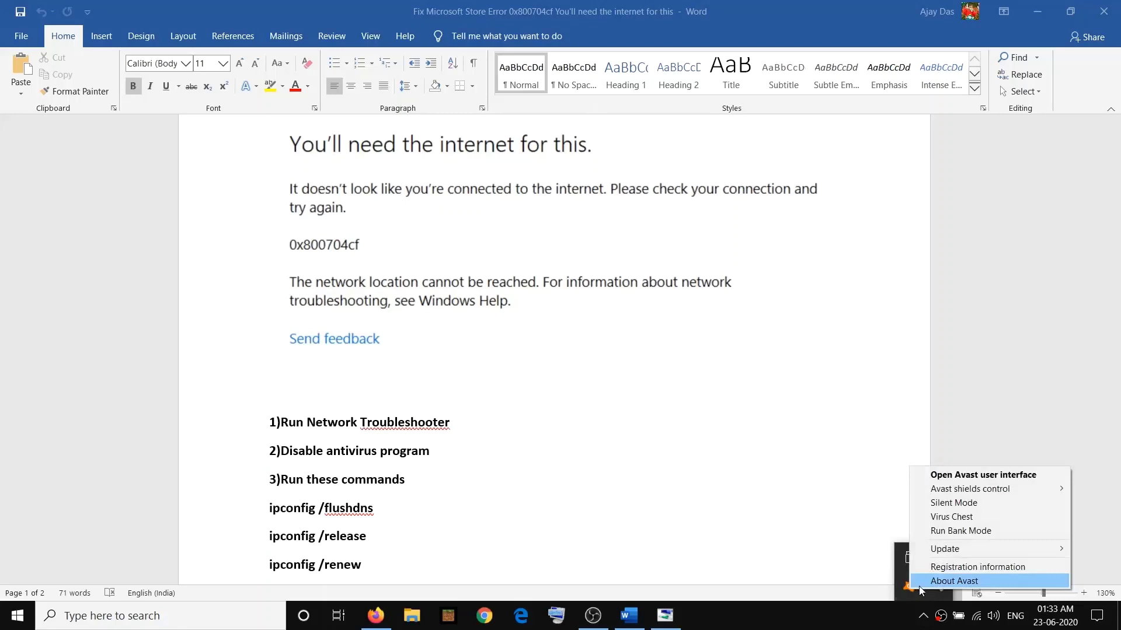
mouse_move(956, 493)
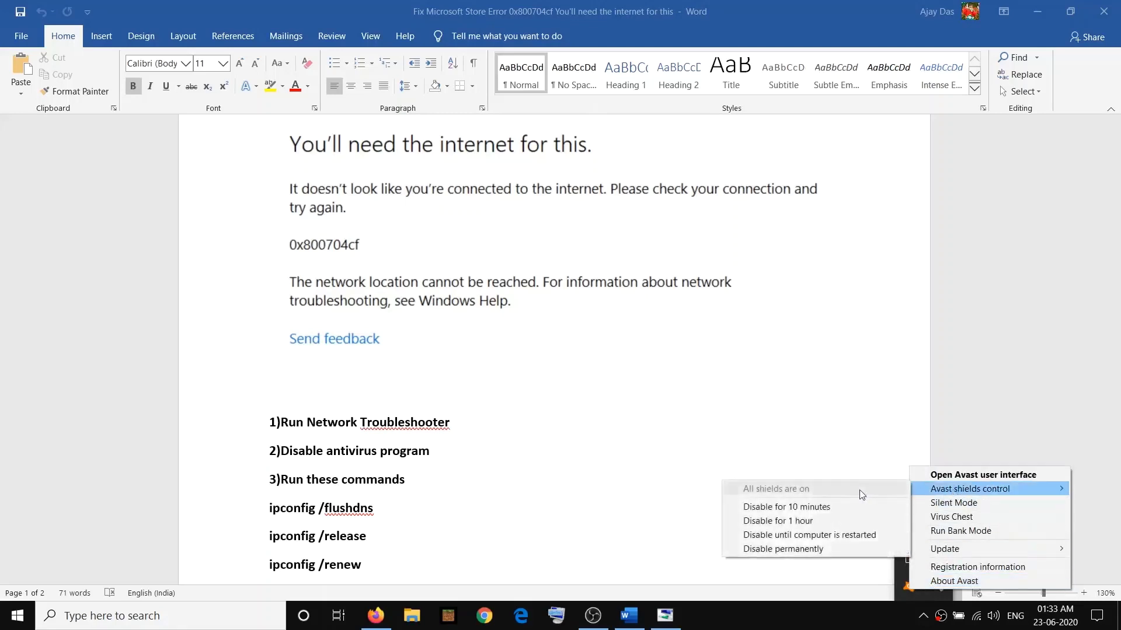
click(829, 534)
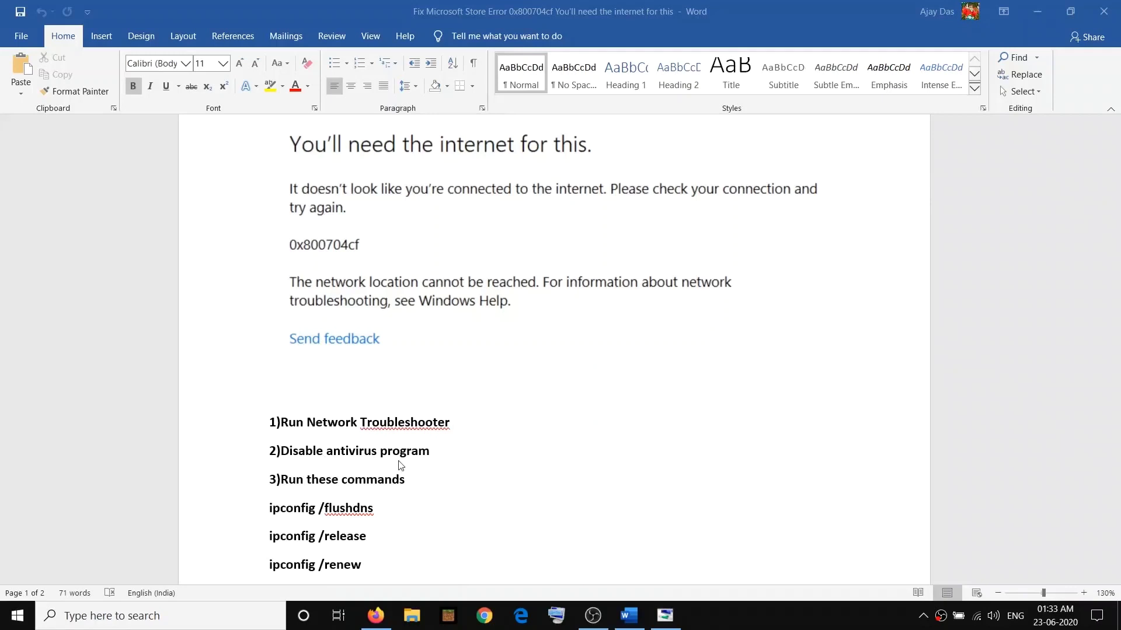
Step: Find Command Prompt with a Windows search for cmd and run it as administrator
click(430, 455)
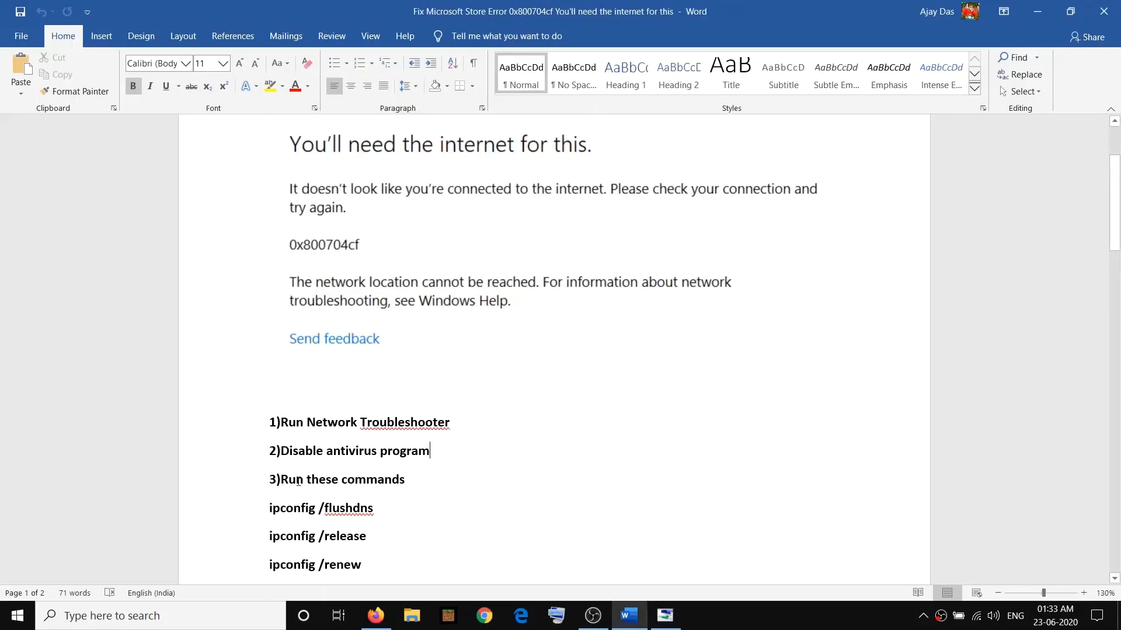
drag(286, 479, 425, 485)
scroll(389, 428, down, 3)
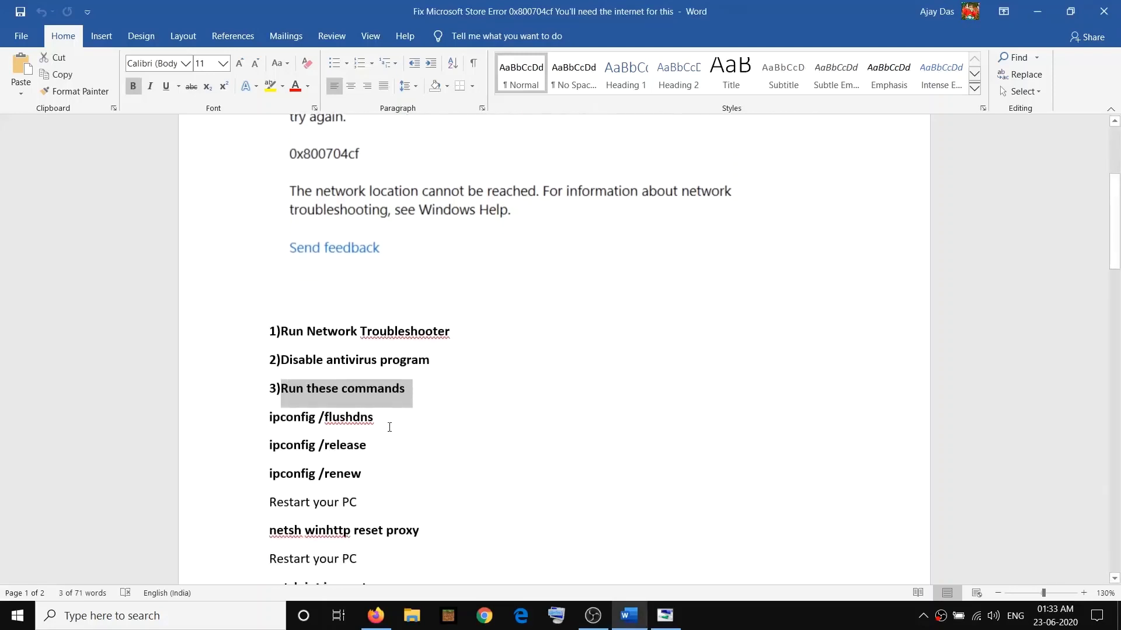
scroll(376, 423, down, 1)
drag(281, 345, 411, 349)
click(411, 349)
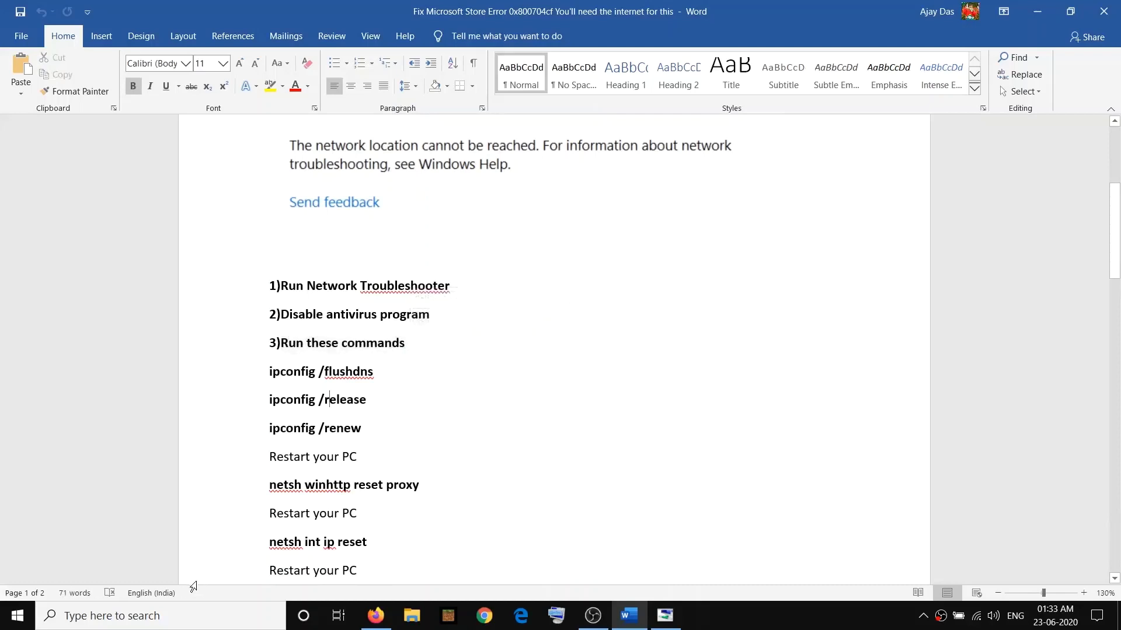
click(155, 615)
text(cmd)
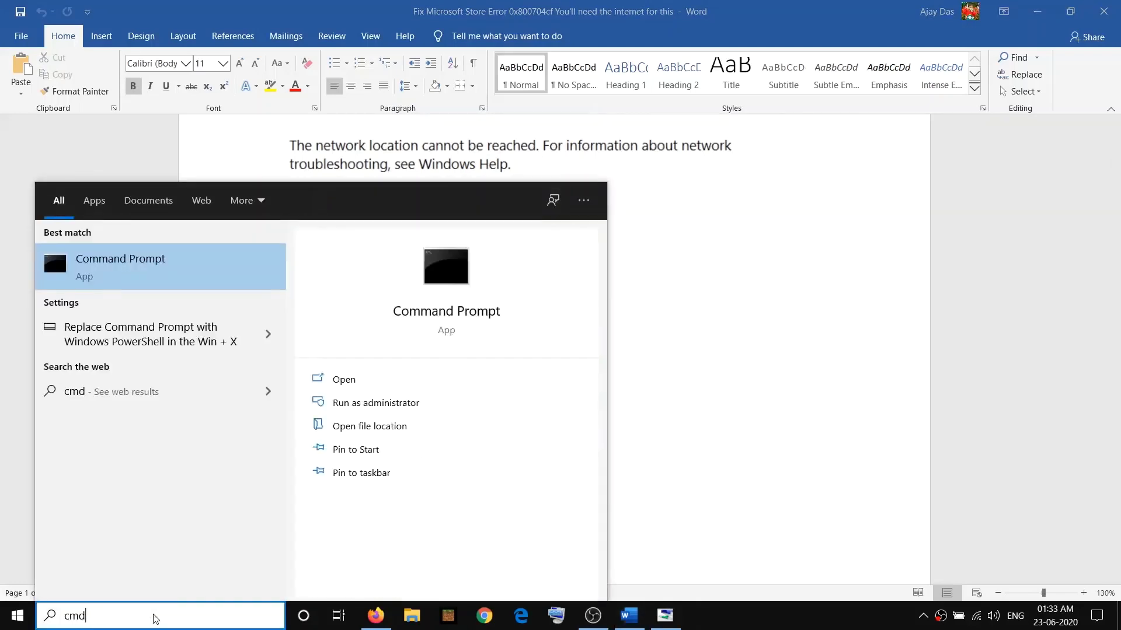
right_click(138, 259)
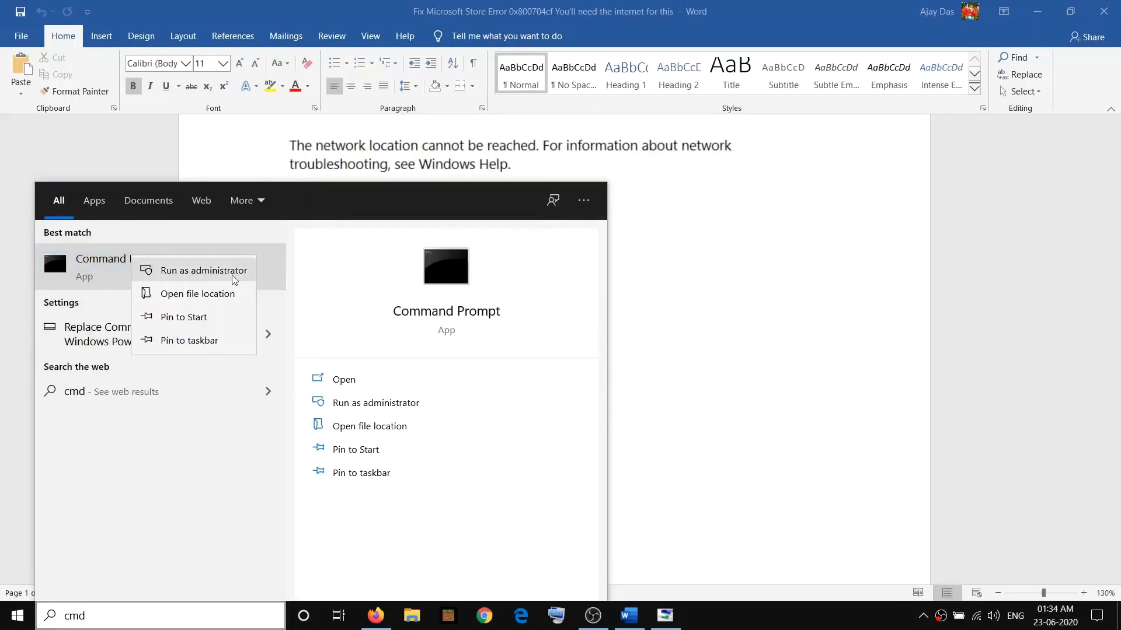
click(203, 271)
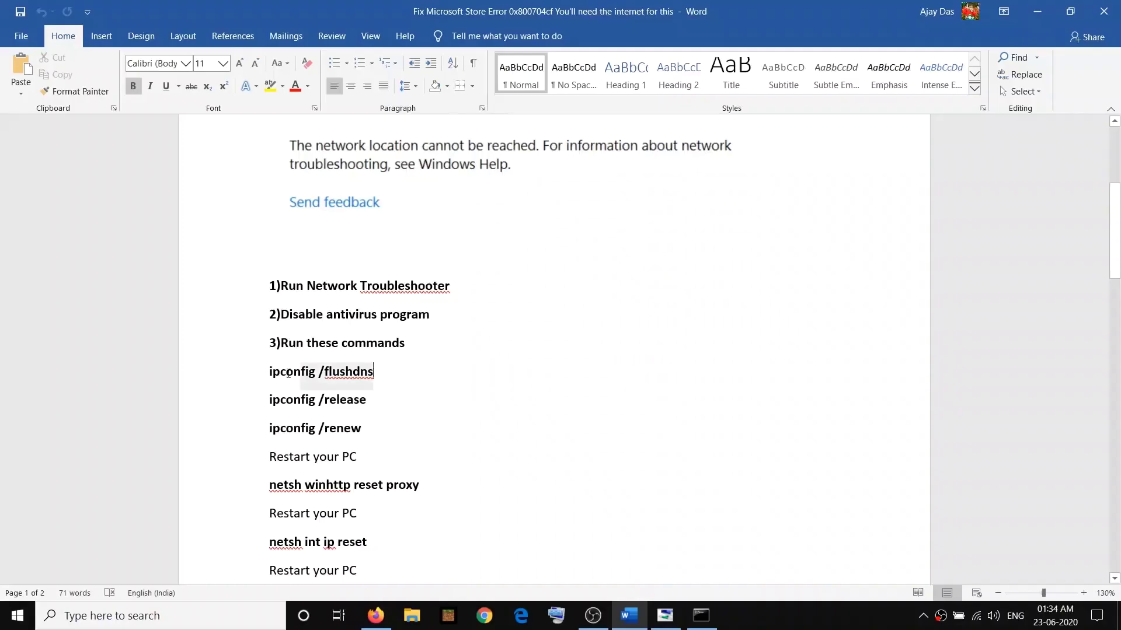
Step: Copy the ipconfig /flushdns command from the Word document and run it in Command Prompt
drag(269, 371, 505, 390)
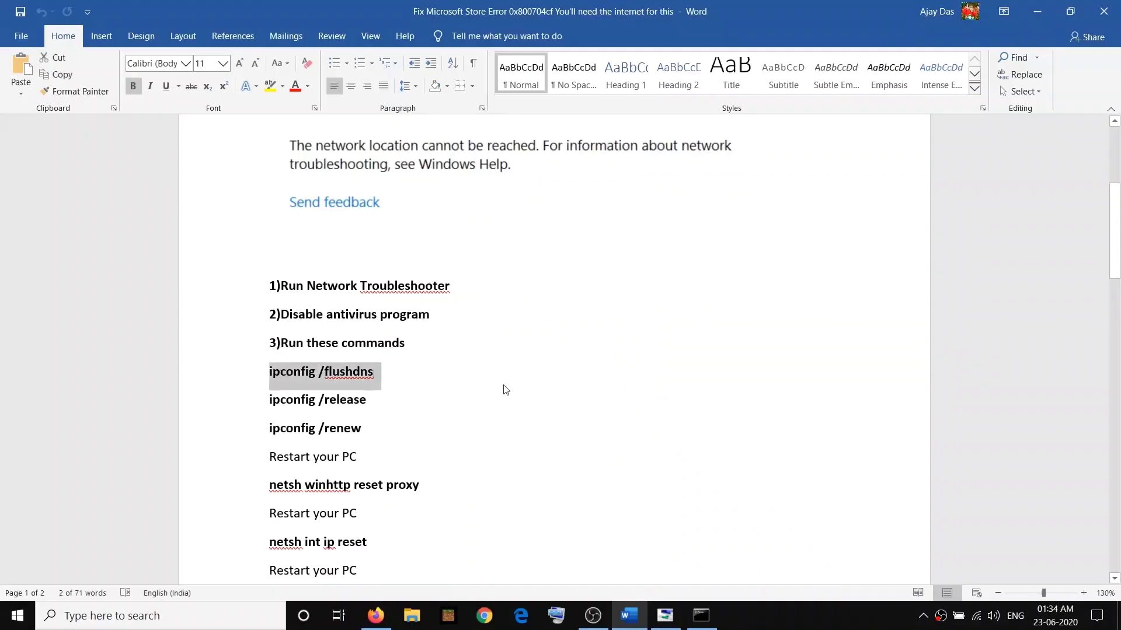
key(ctrl+c)
key(alt+Tab)
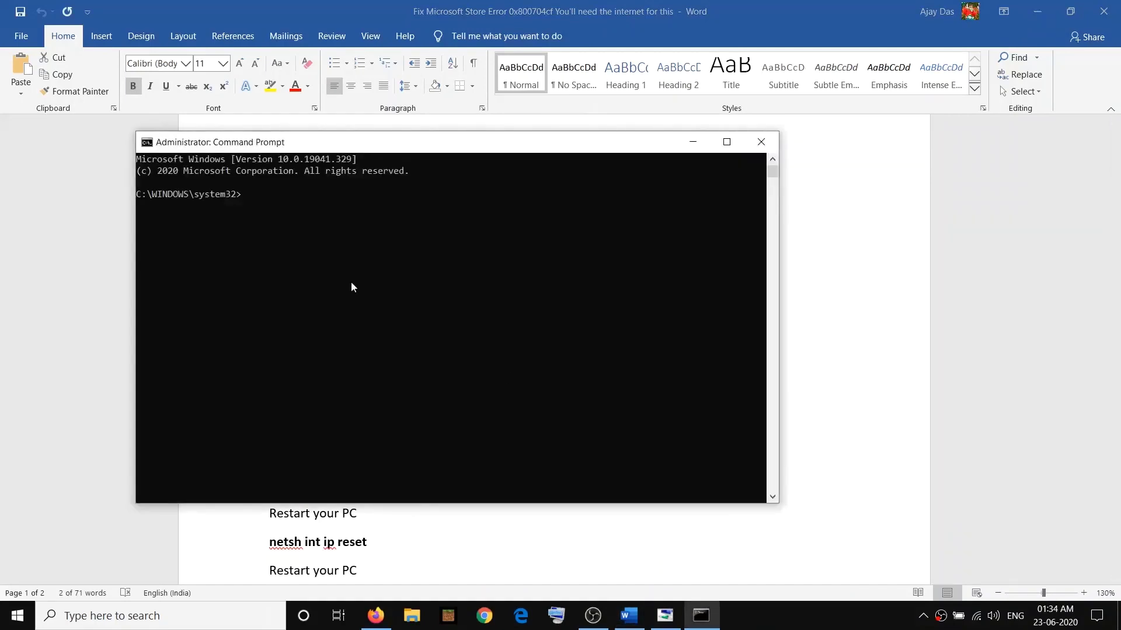
key(ctrl+v)
key(Return)
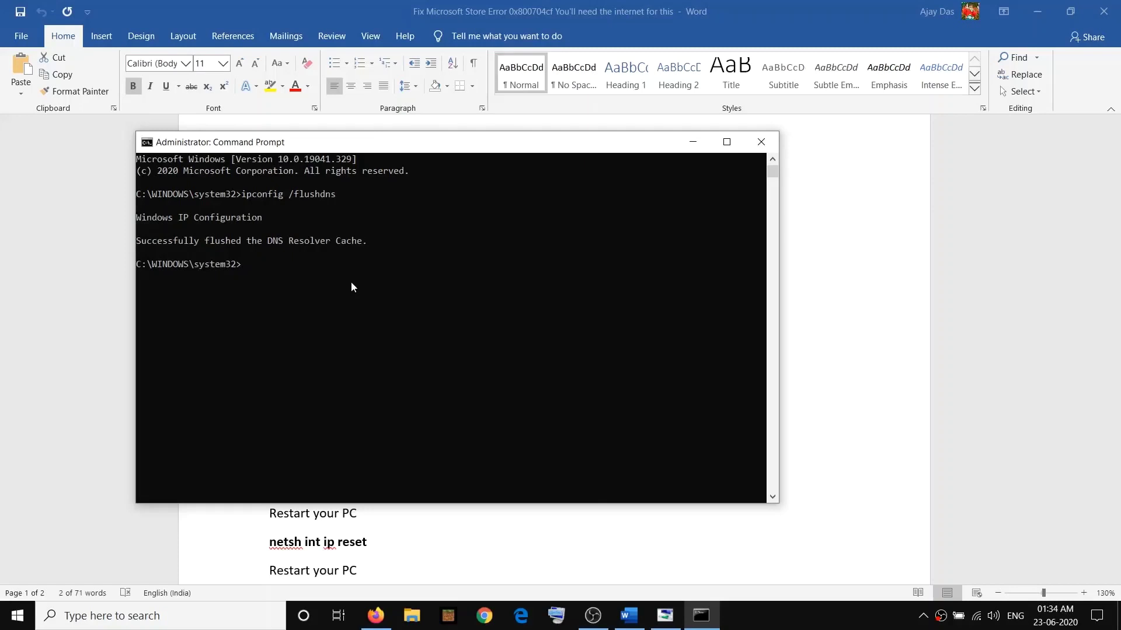
Step: Copy the ipconfig /release command from the document and run it in Command Prompt
key(alt+Tab)
drag(367, 400, 274, 403)
key(alt+Tab)
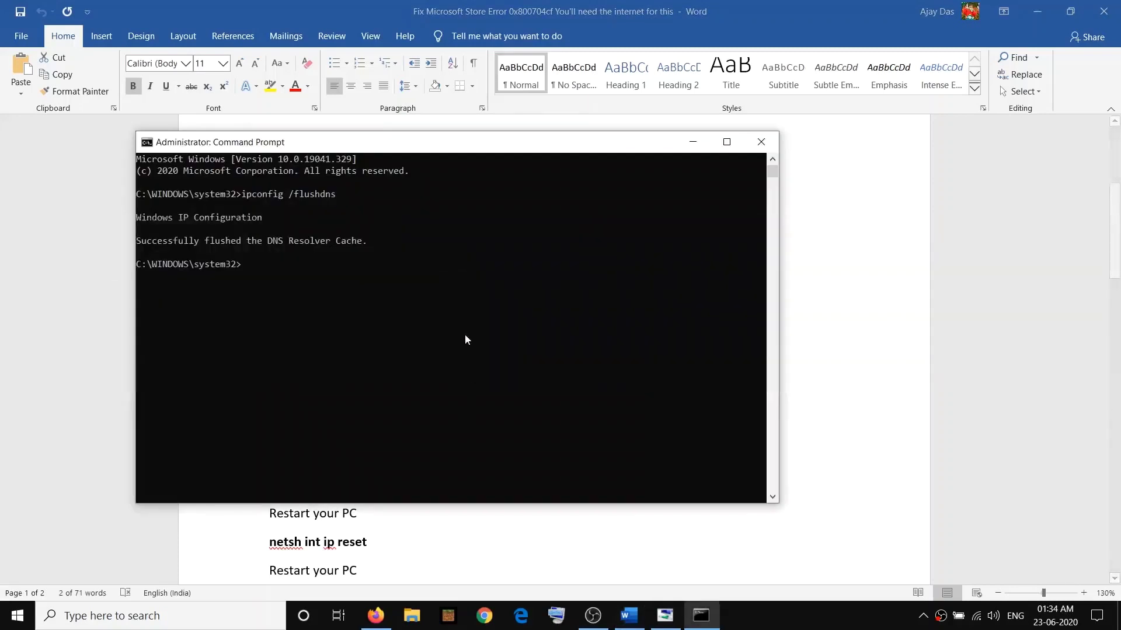
key(ctrl+v)
key(Return)
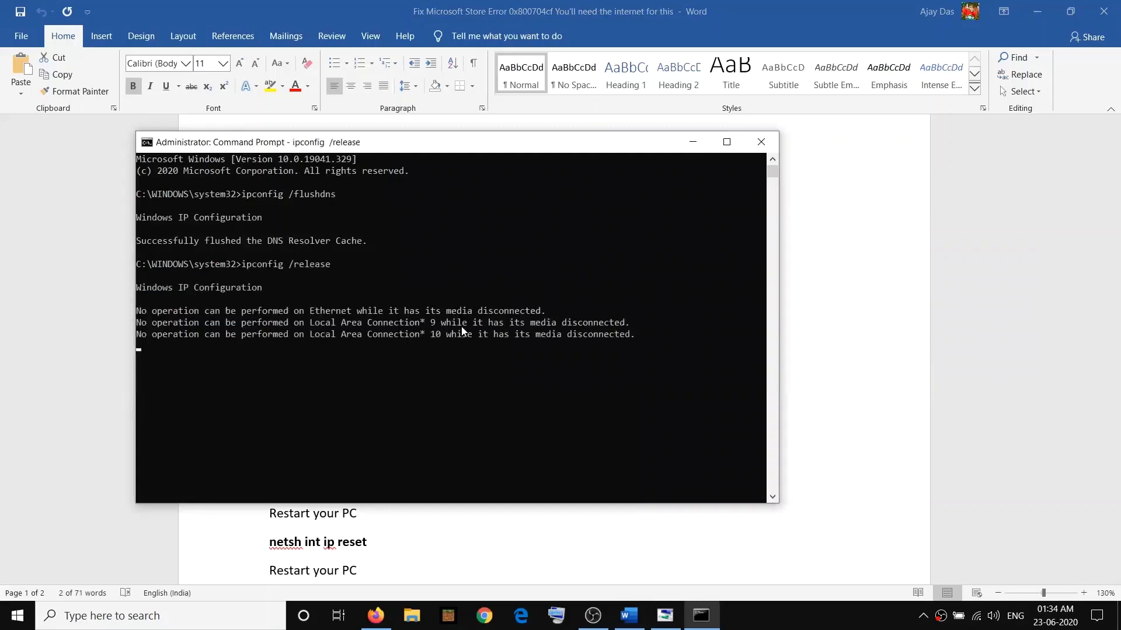
Step: Copy ipconfig /renew from the document, run it in Command Prompt, and minimize the console window
key(alt+Tab)
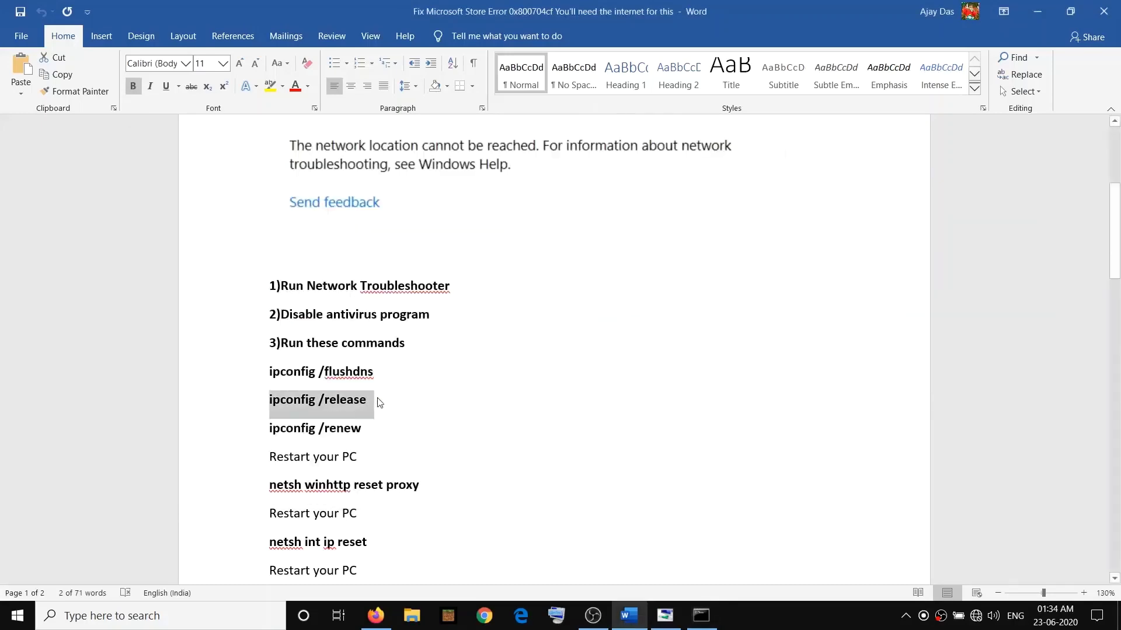
drag(370, 429, 271, 429)
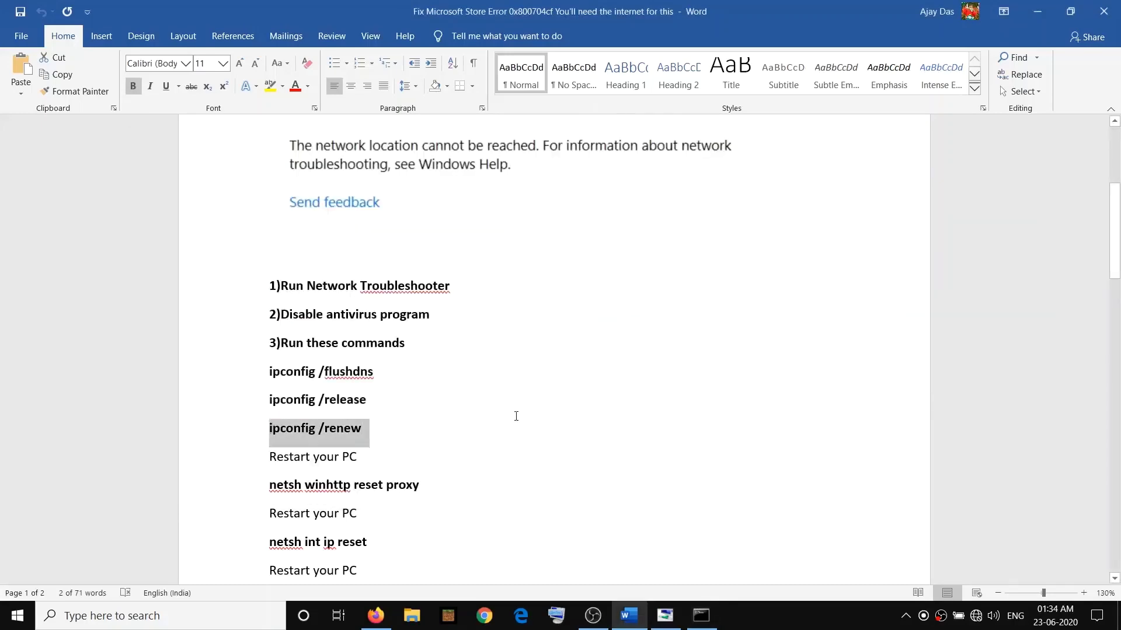
key(ctrl+c)
key(alt+Tab)
key(ctrl+v)
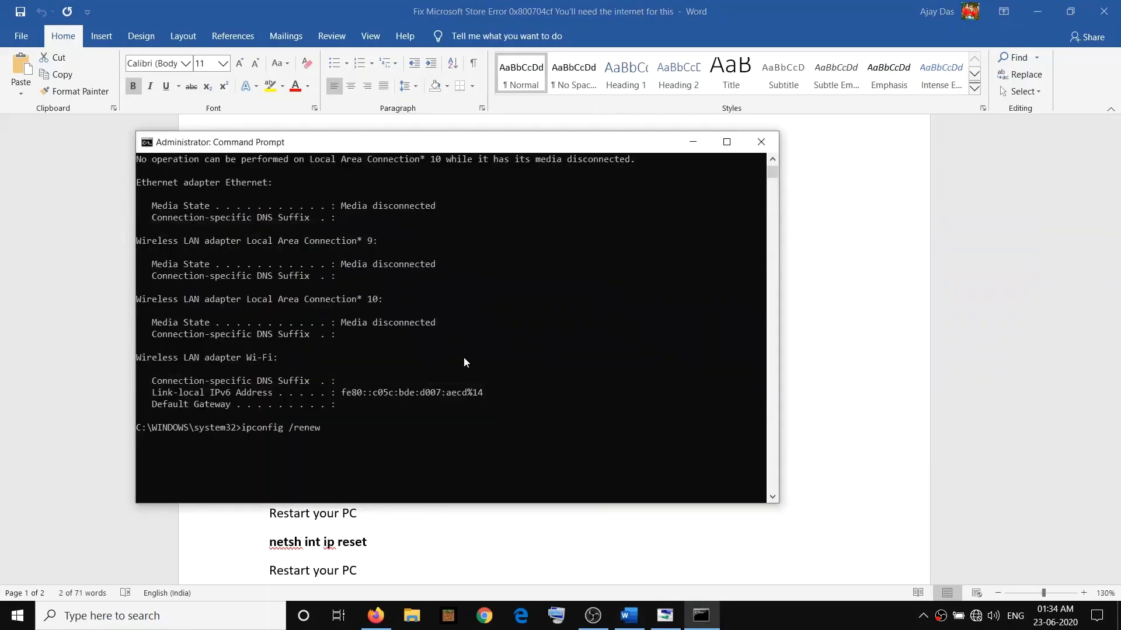
key(Return)
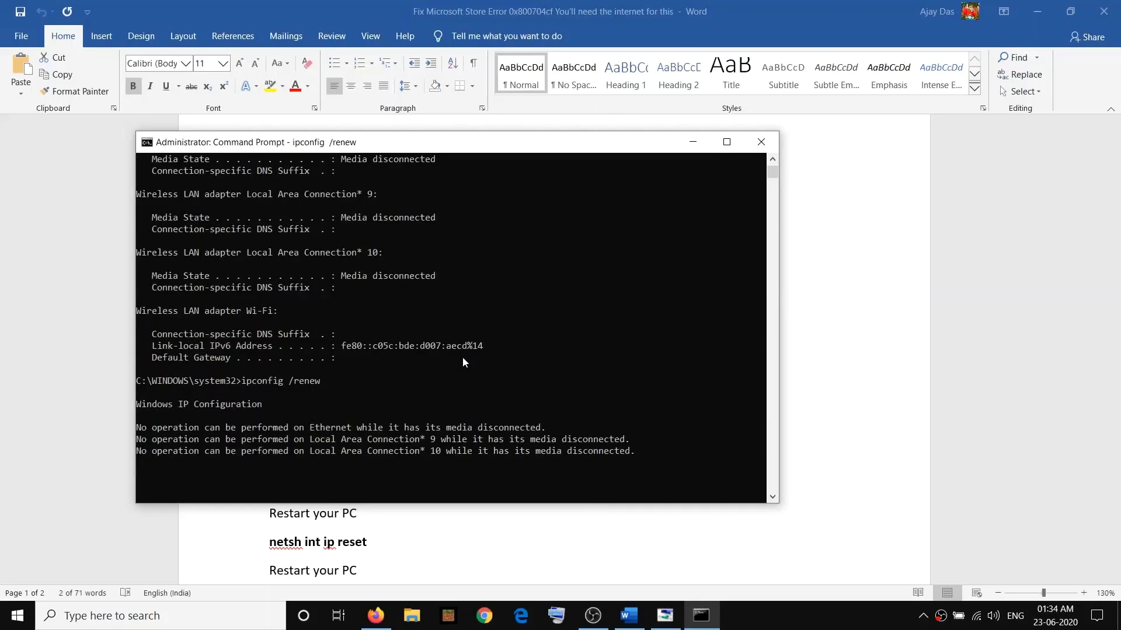
click(693, 142)
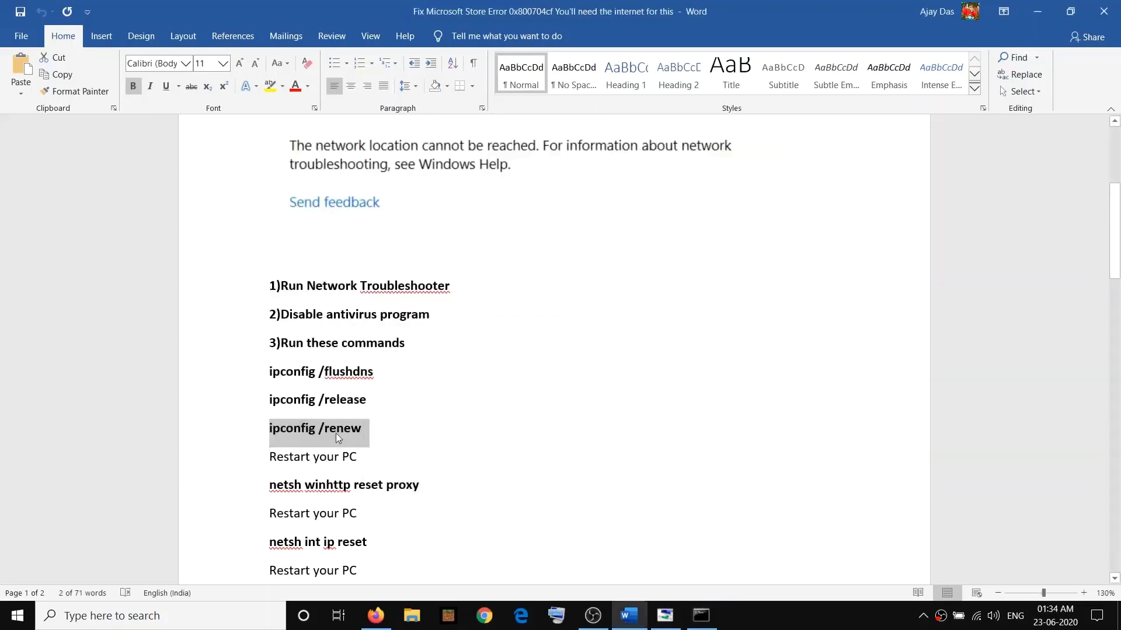
Step: Review the restart instruction that follows the three ipconfig commands in the document
click(354, 432)
drag(268, 367, 278, 461)
triple_click(278, 461)
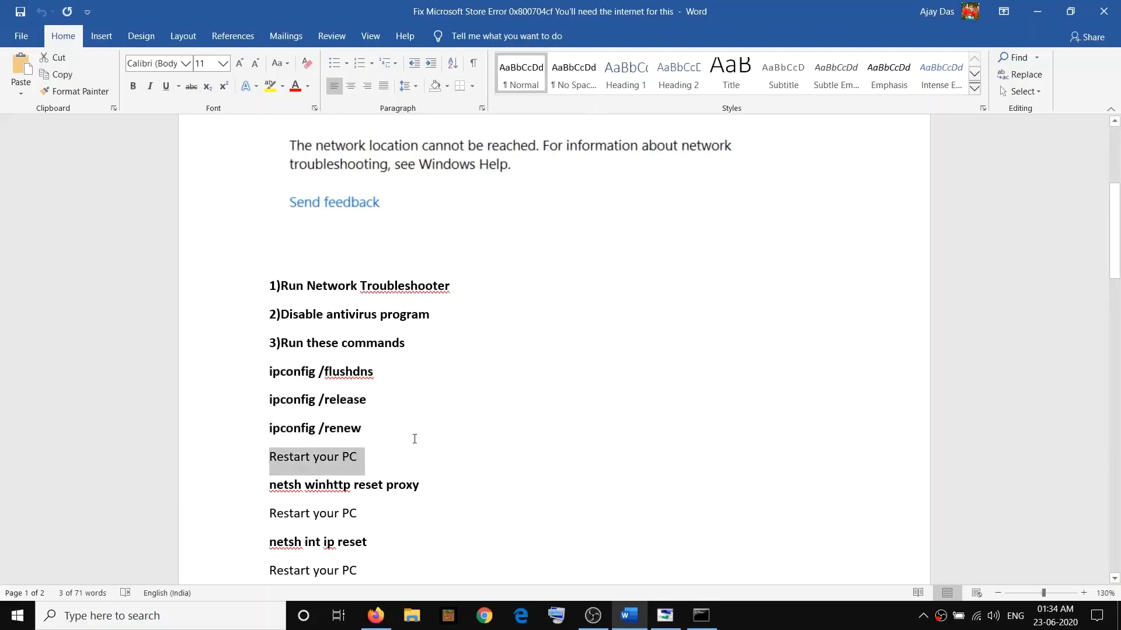
scroll(415, 437, down, 2)
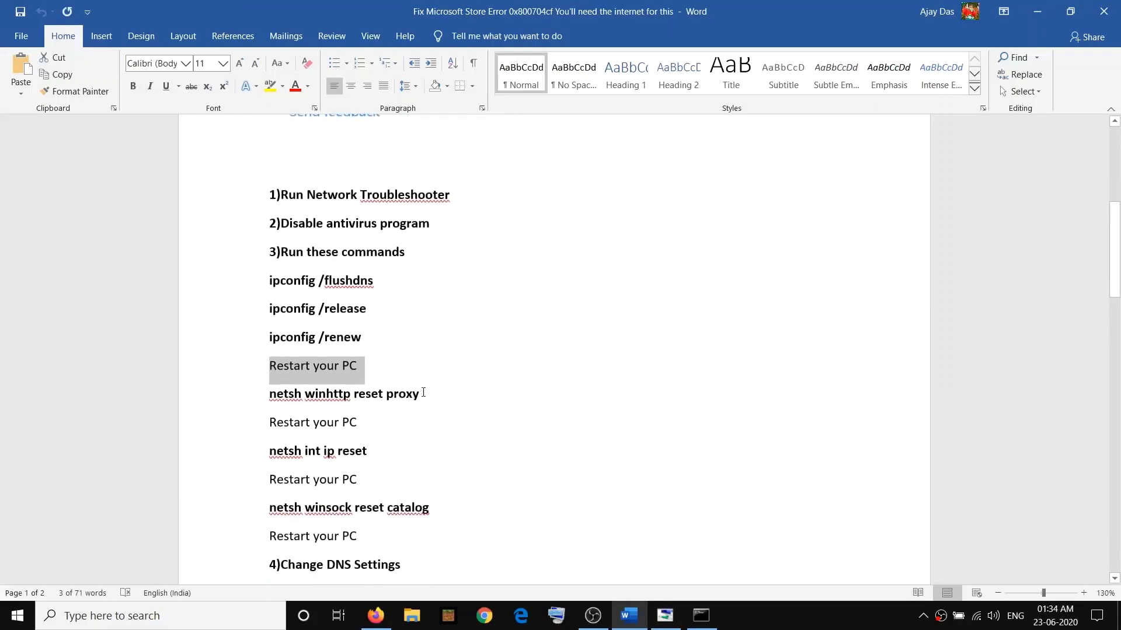
Step: Copy the netsh winhttp reset proxy command from the document and close the existing Command Prompt window
drag(424, 393, 288, 404)
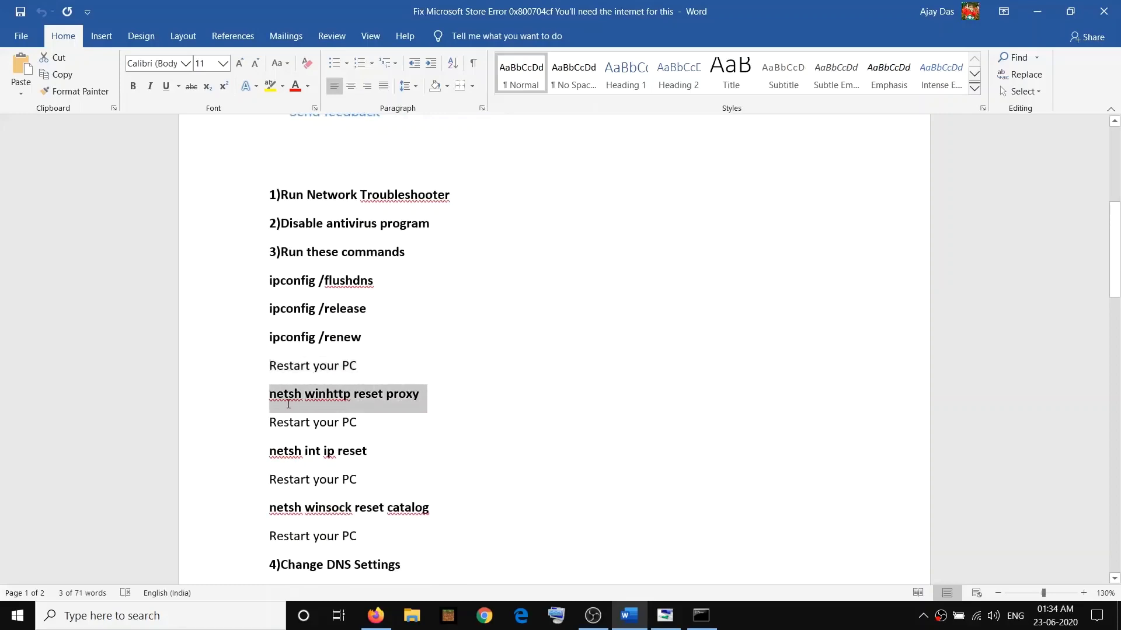
click(422, 399)
click(695, 614)
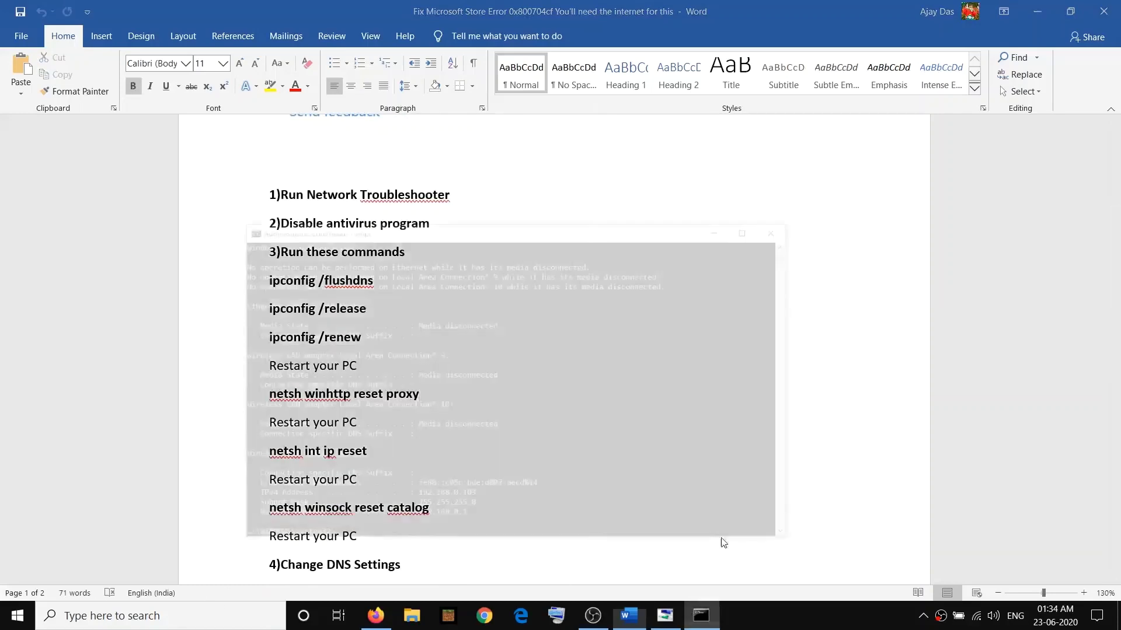
click(783, 142)
Step: Open Command Prompt as administrator and run the copied netsh winhttp reset proxy command
click(215, 620)
text(cmd)
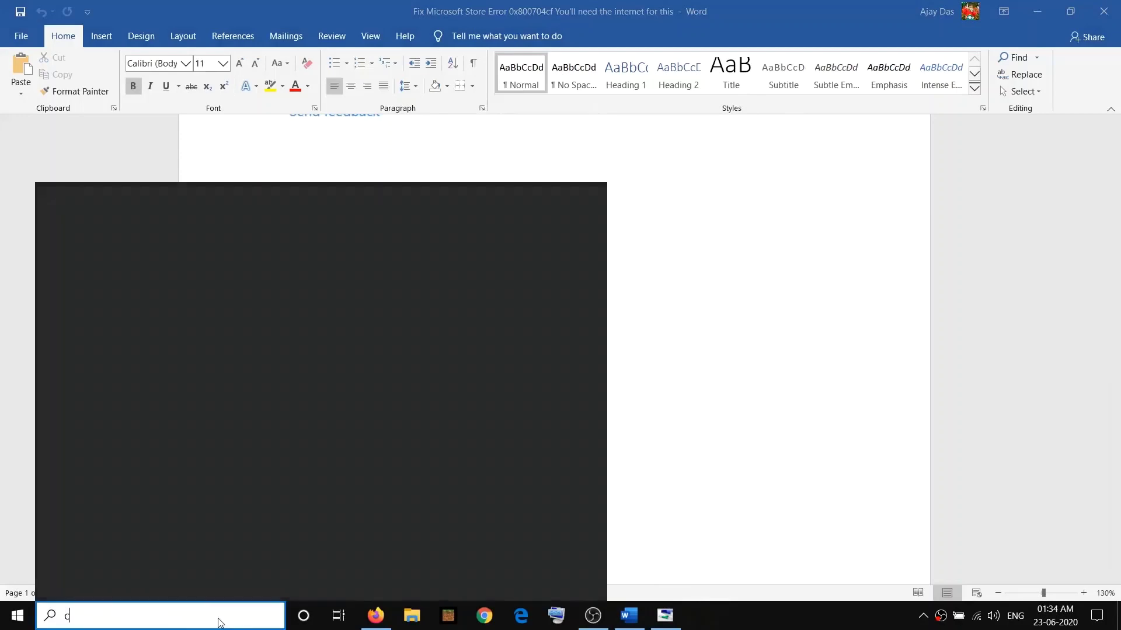
right_click(146, 258)
key(Escape)
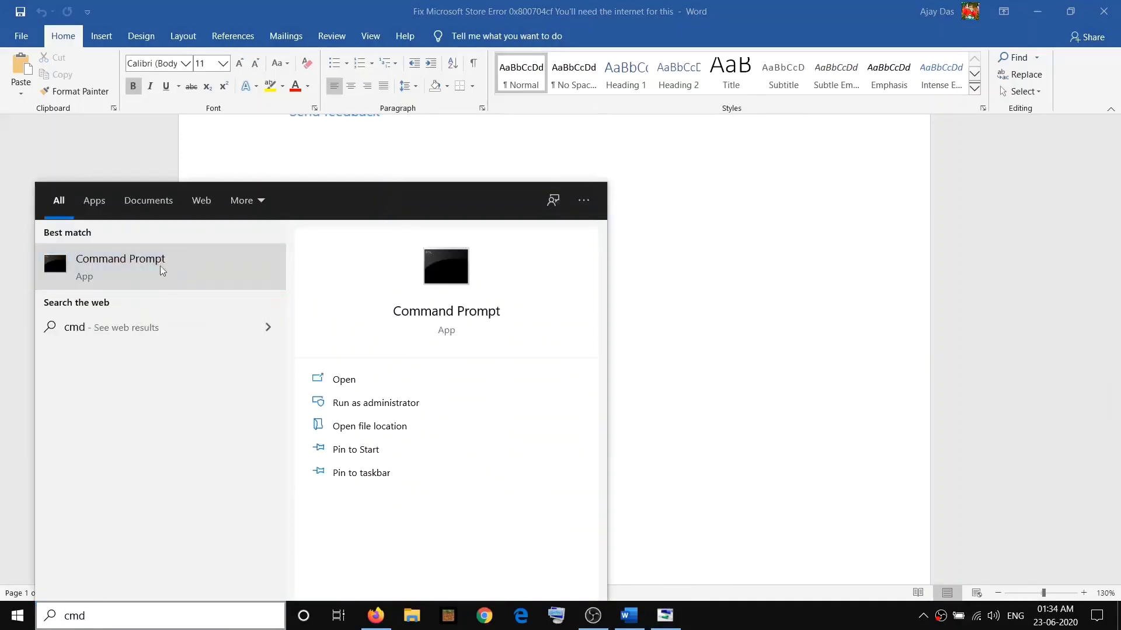
right_click(178, 264)
click(222, 279)
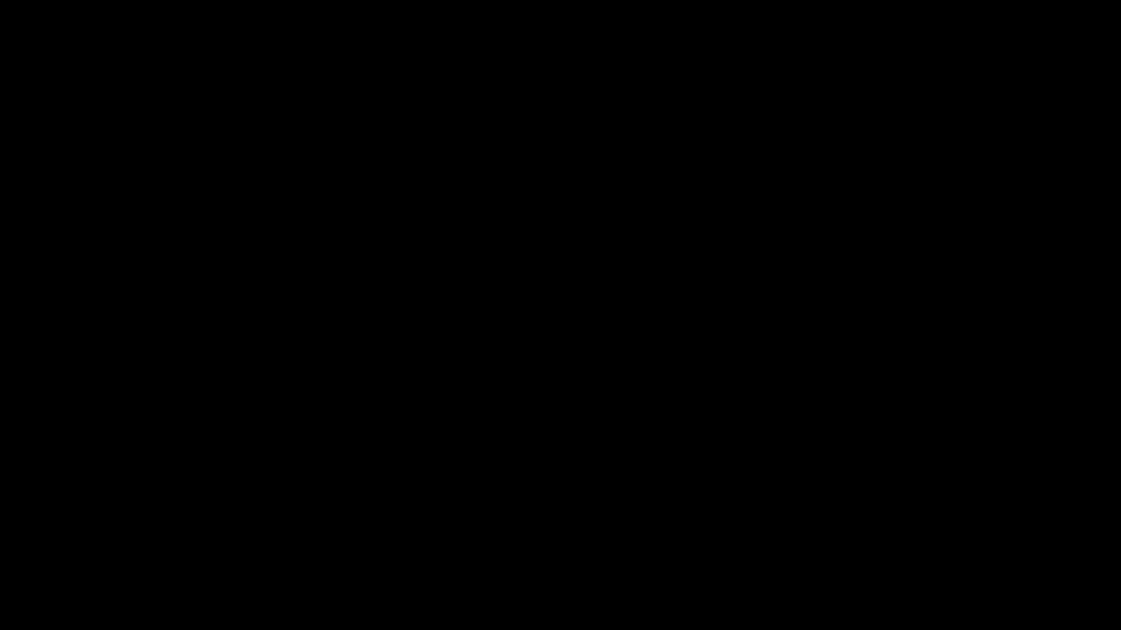
key(alt+y)
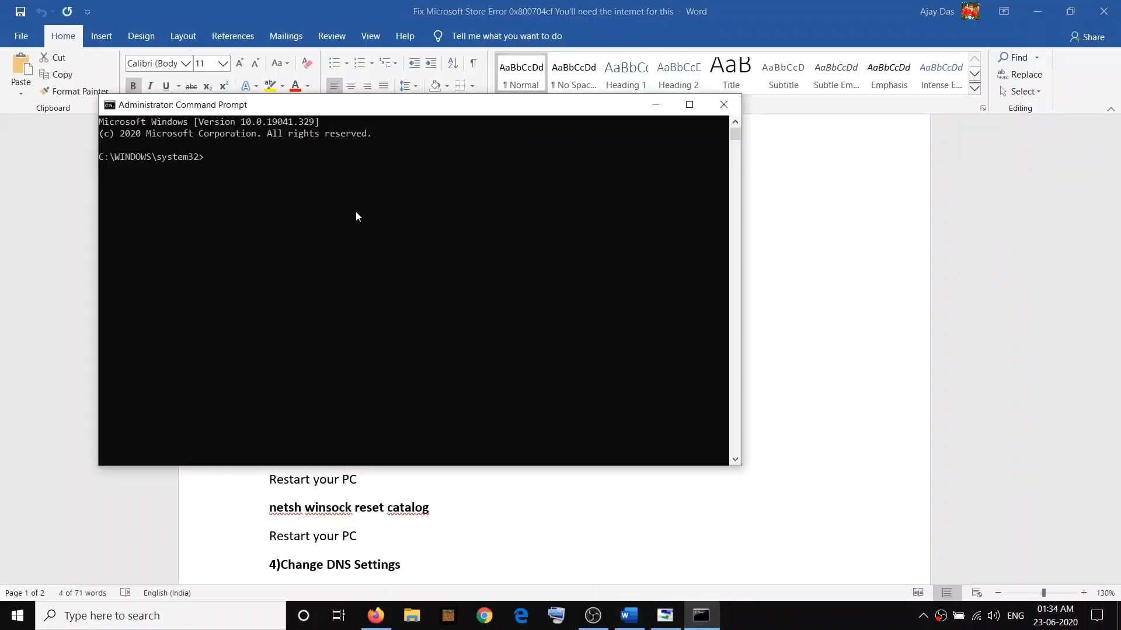
key(ctrl+v)
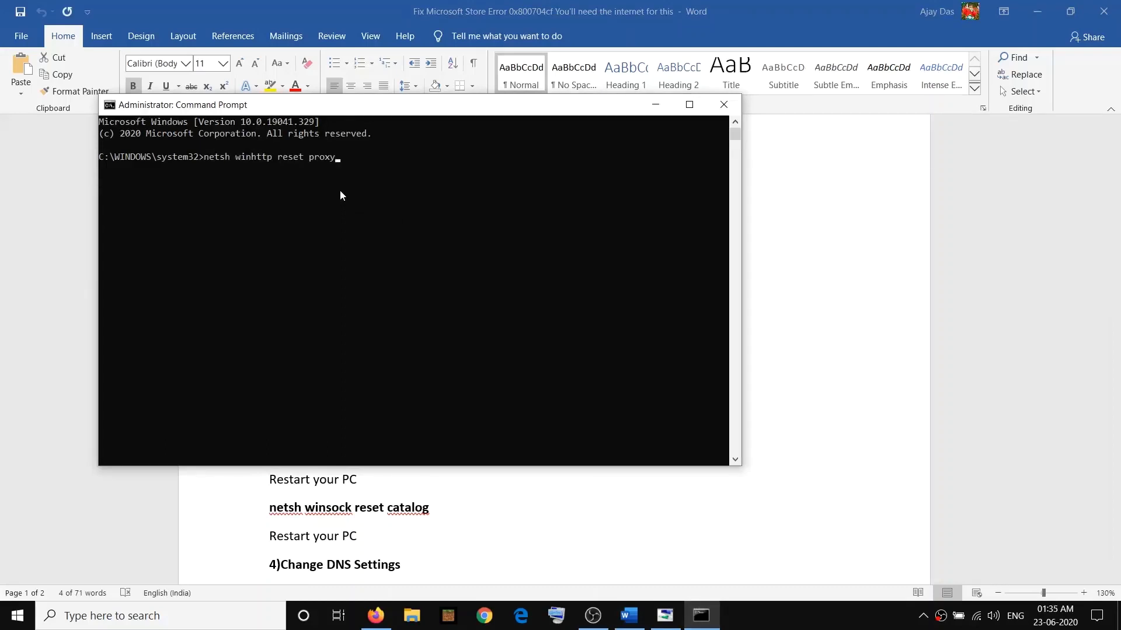
key(Return)
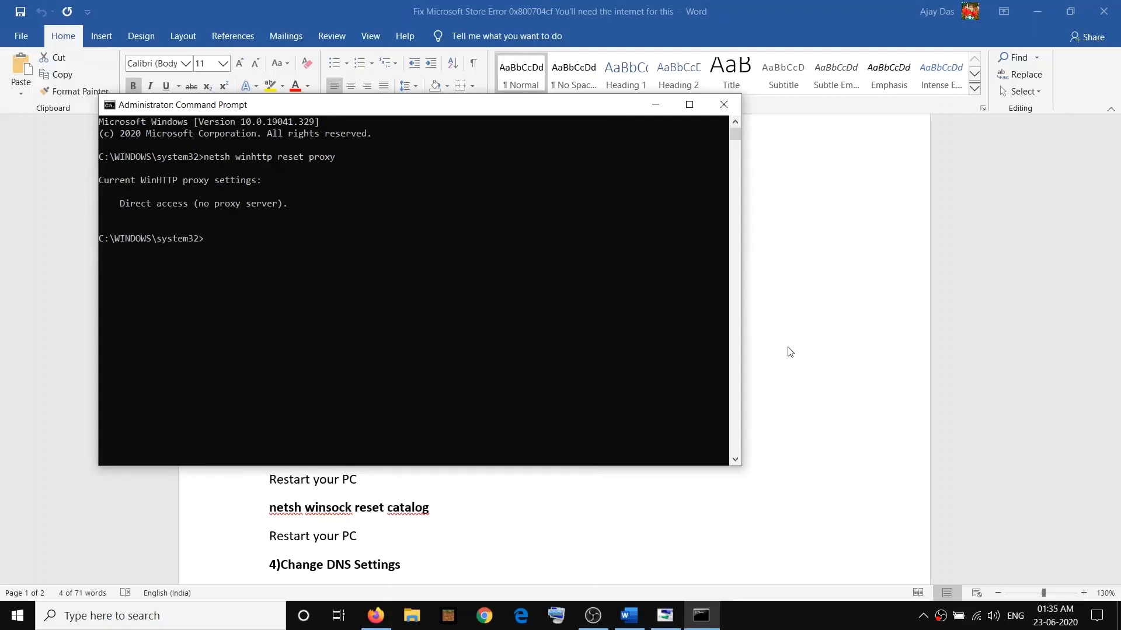
Step: Copy the netsh int ip reset command from the Word document and run it in the administrator Command Prompt
key(alt+Tab)
scroll(328, 386, down, 1)
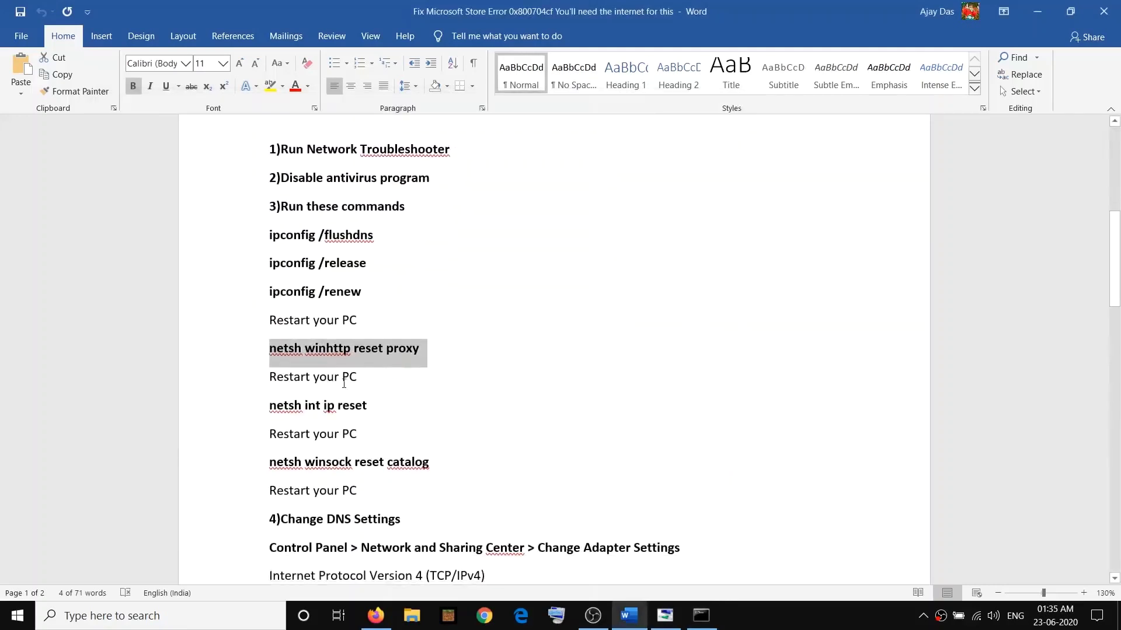
triple_click(343, 384)
scroll(351, 382, down, 1)
click(365, 374)
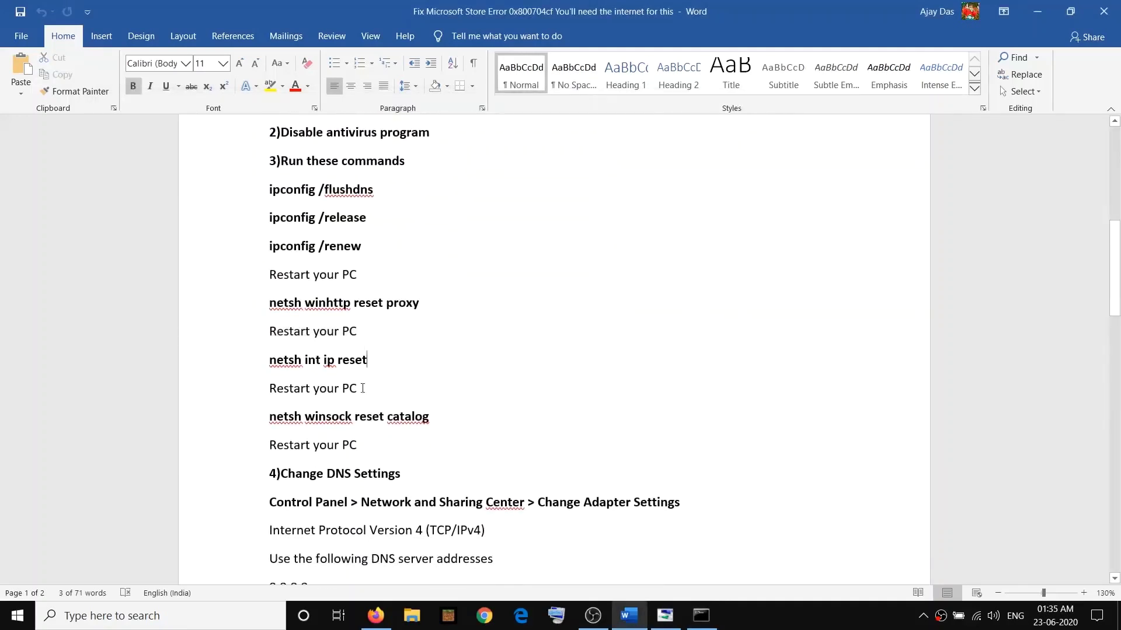
triple_click(349, 362)
key(ctrl+c)
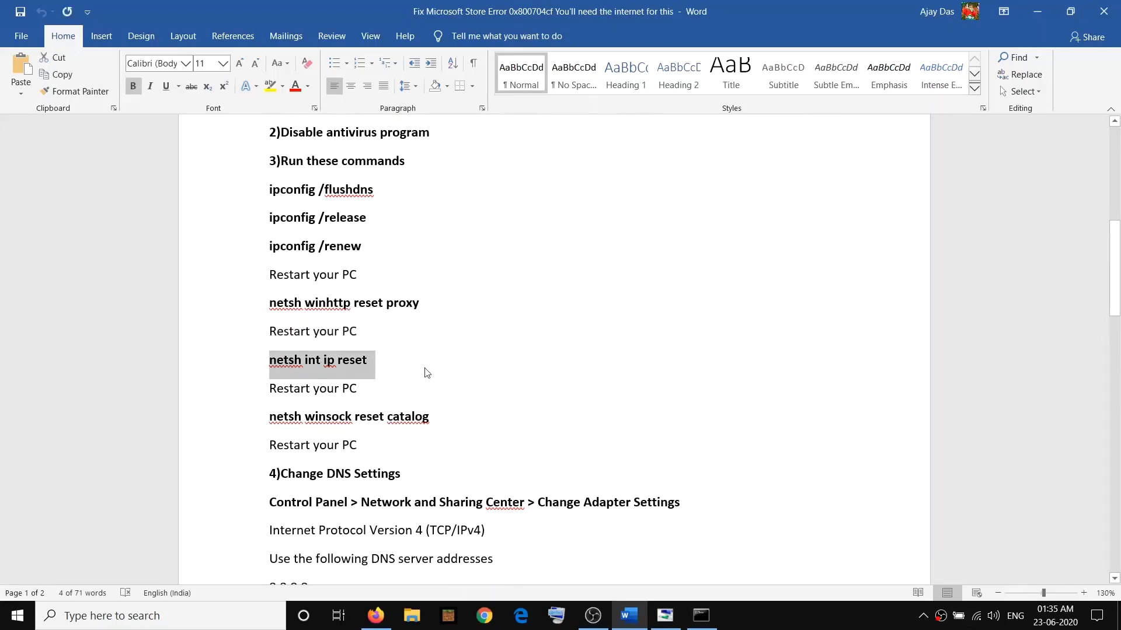
key(alt+Tab)
key(ctrl+v)
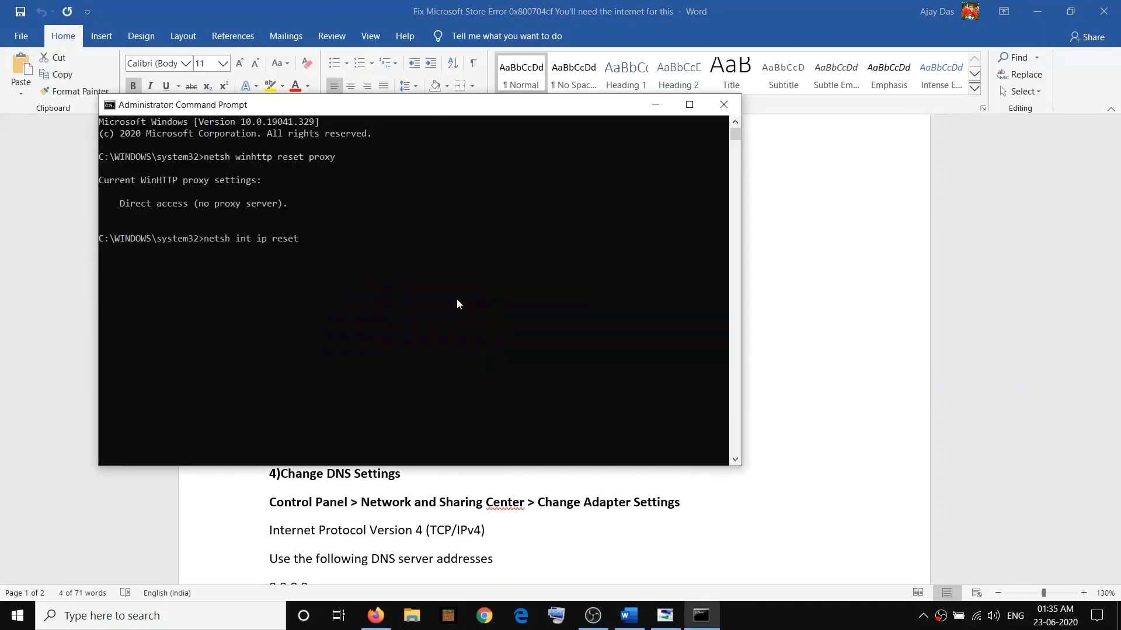
key(Return)
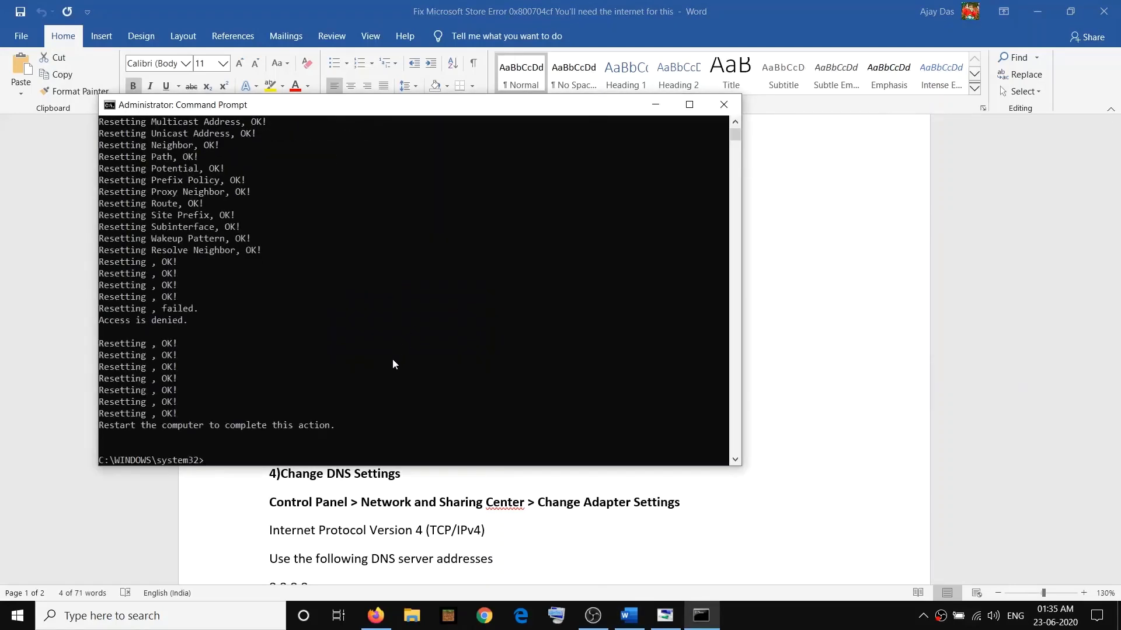
drag(344, 426, 98, 426)
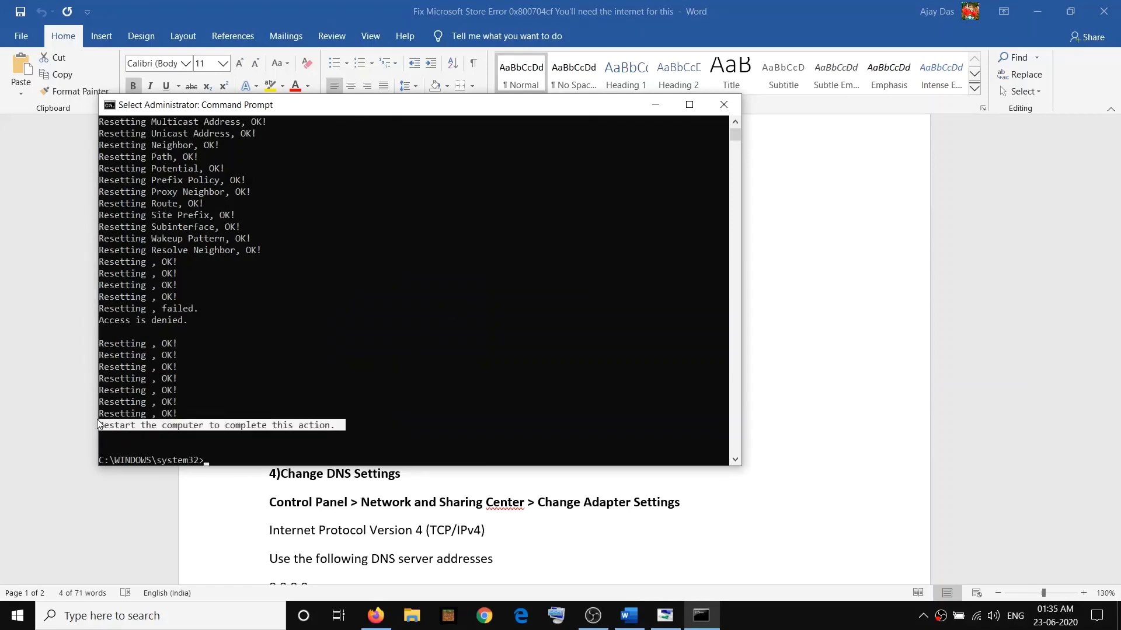
Step: Copy netsh winsock reset catalog from the document, run it in the administrator Command Prompt, and return to the document
key(alt+Tab)
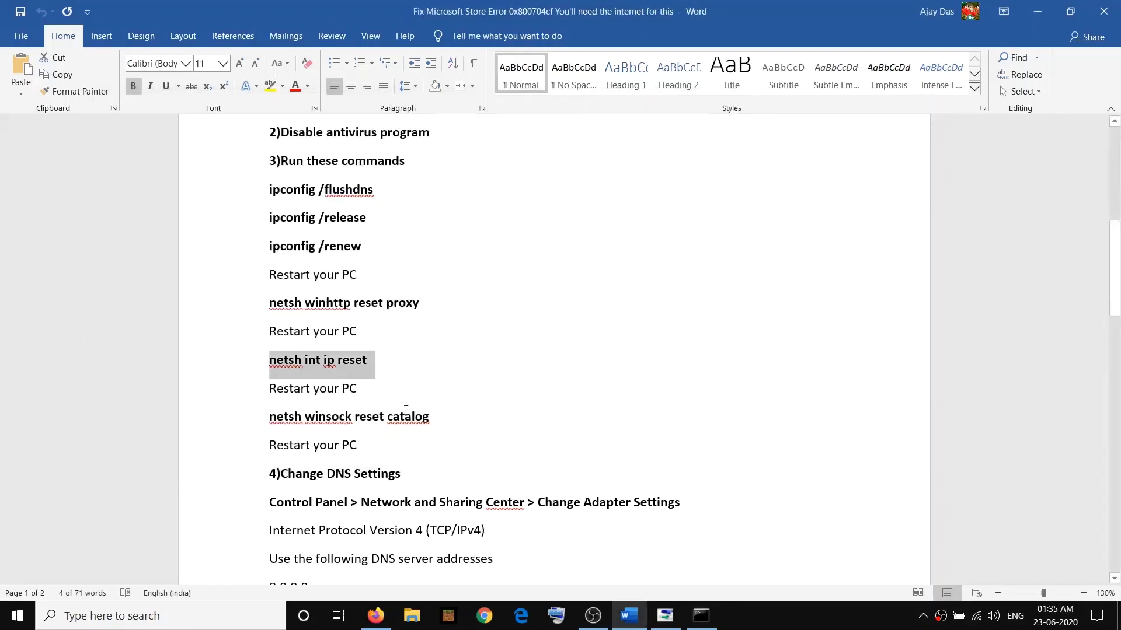
drag(435, 416, 270, 416)
key(ctrl+c)
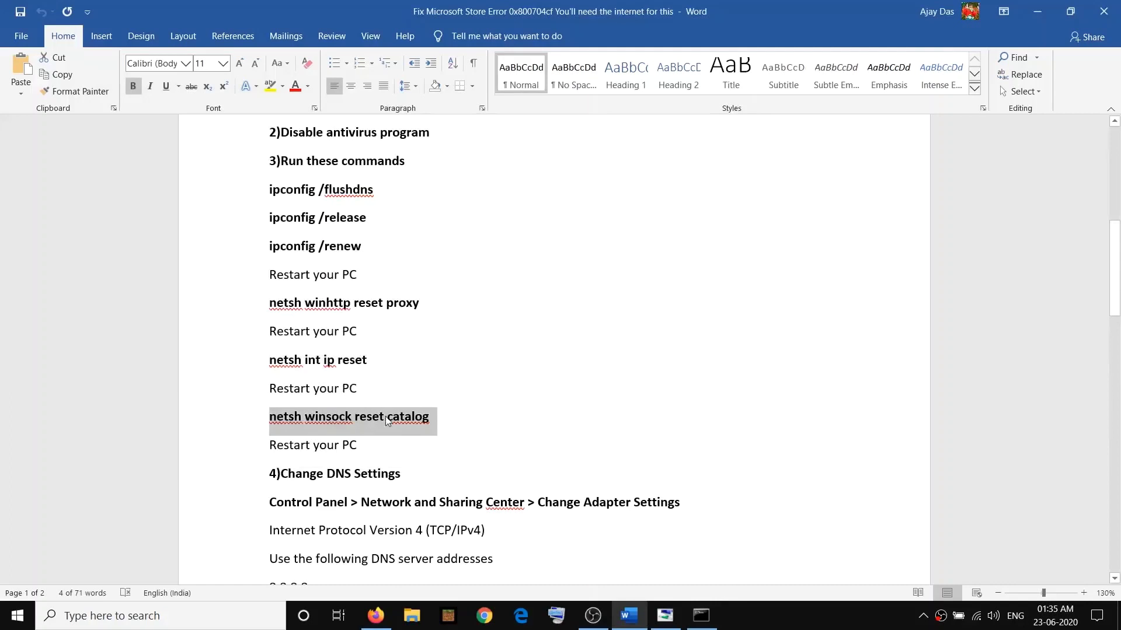
key(alt+Tab)
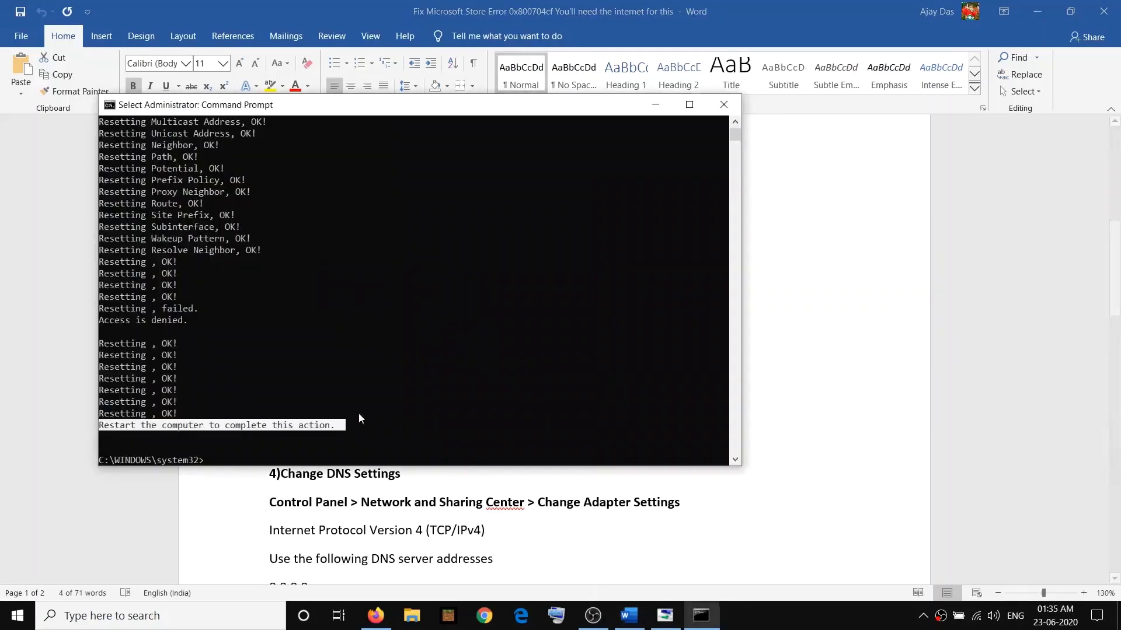
right_click(243, 451)
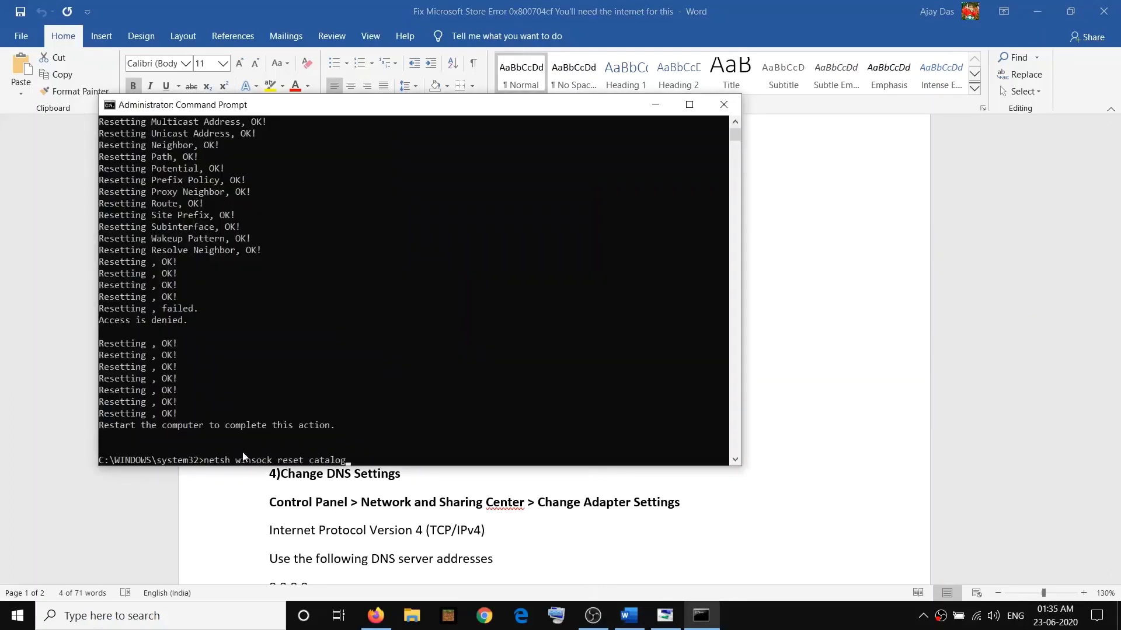
key(Return)
scroll(376, 361, down, 1)
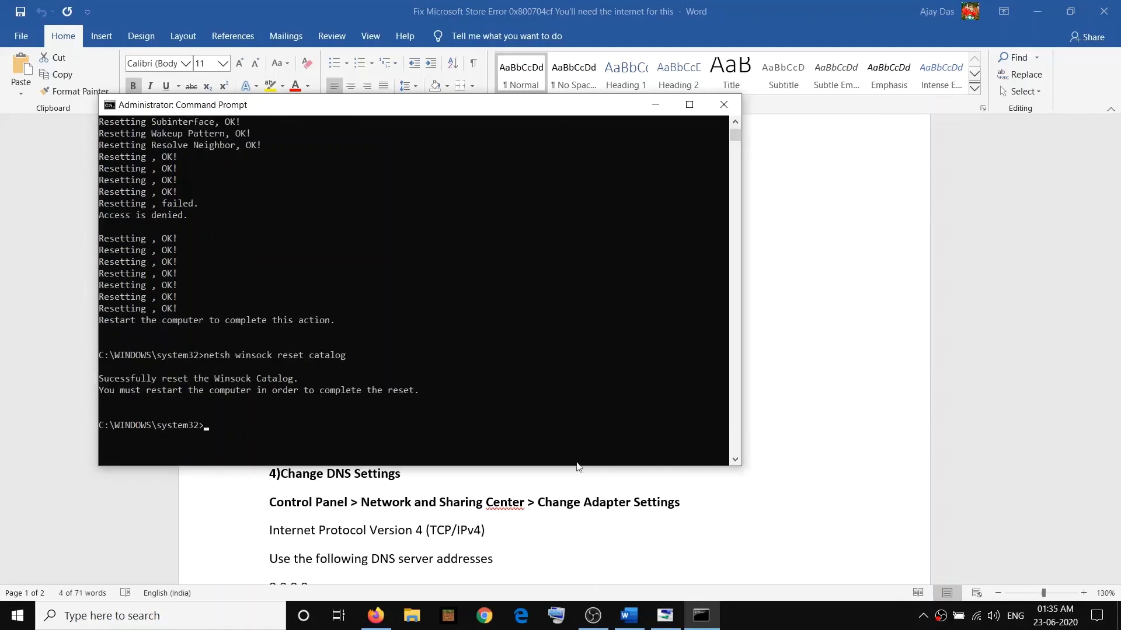
key(alt+Tab)
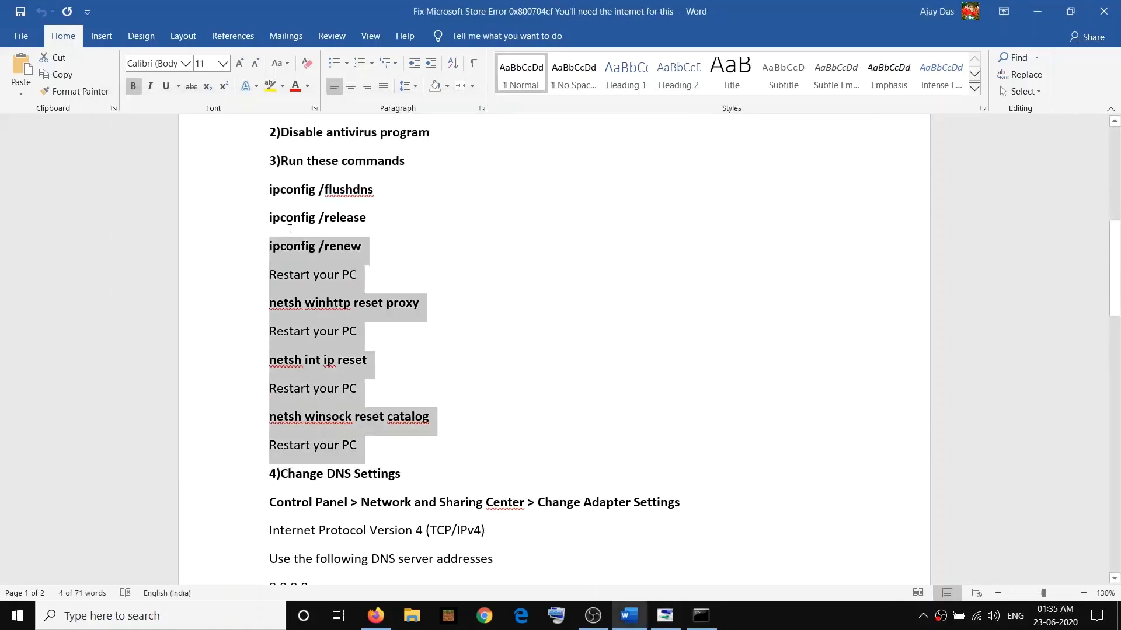
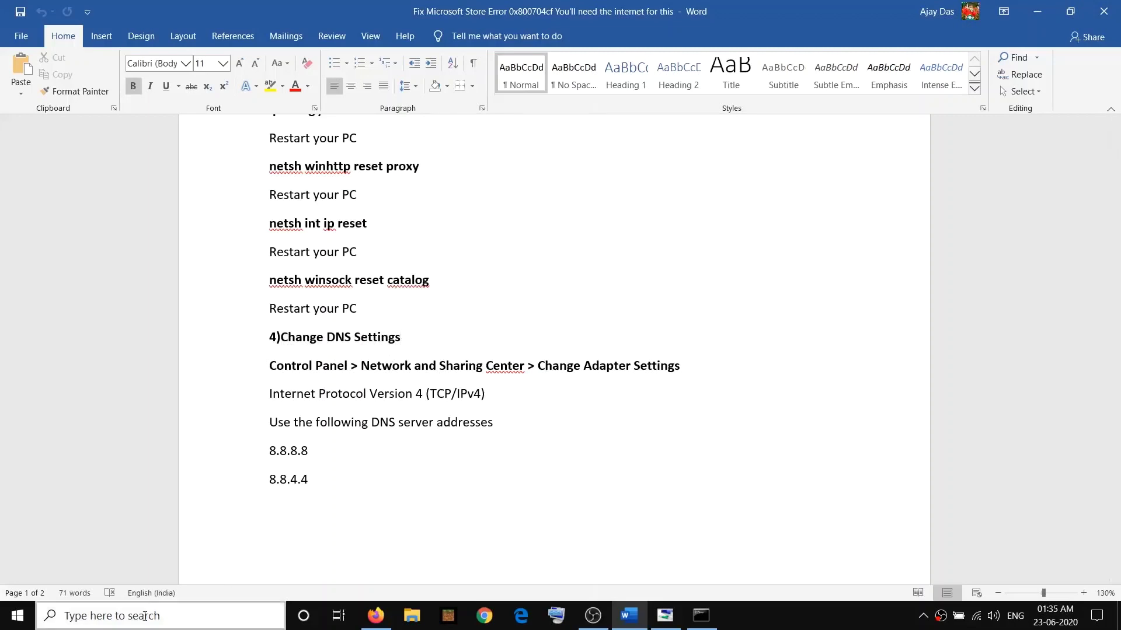
Step: Search Windows for Control Panel and open it
click(128, 617)
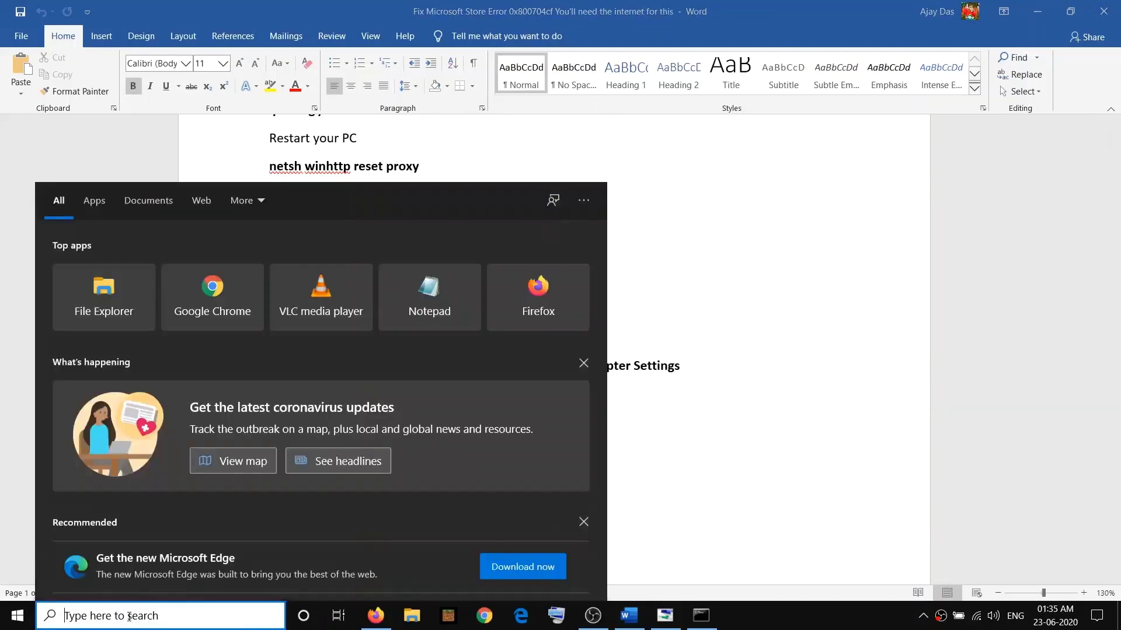
text(control)
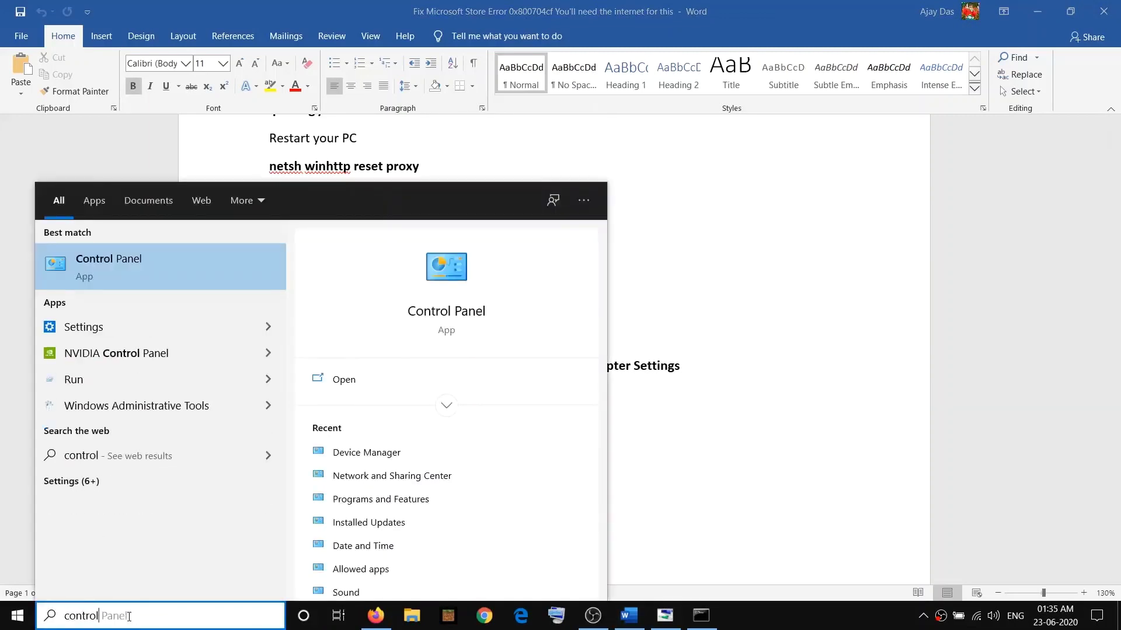
key(Right)
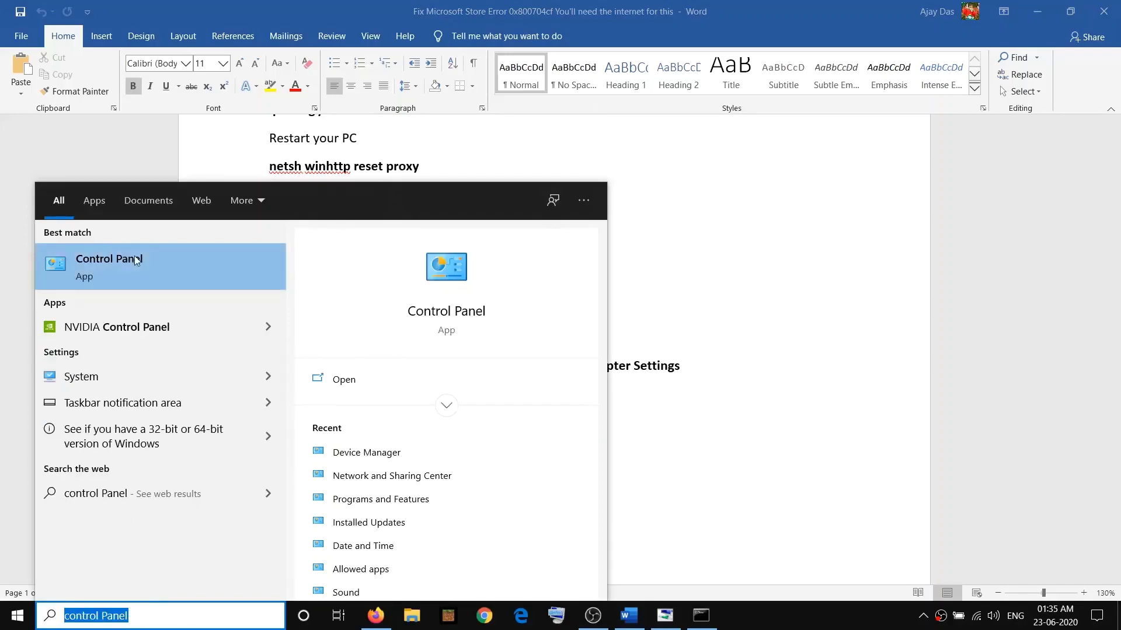
click(136, 260)
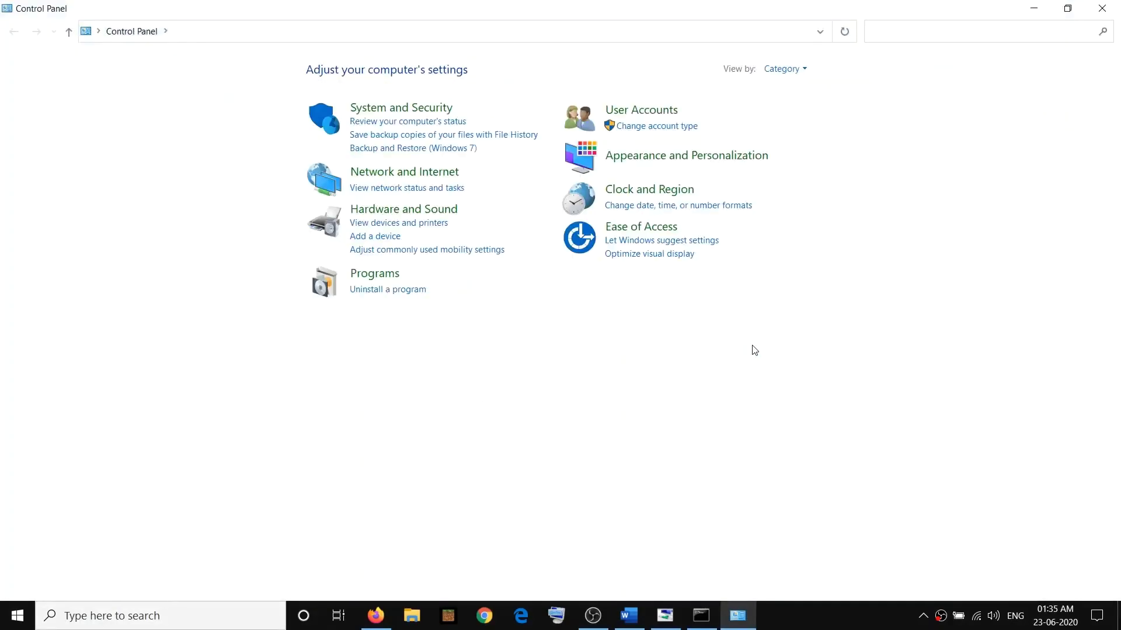
key(alt+Tab)
key(alt+Tab)
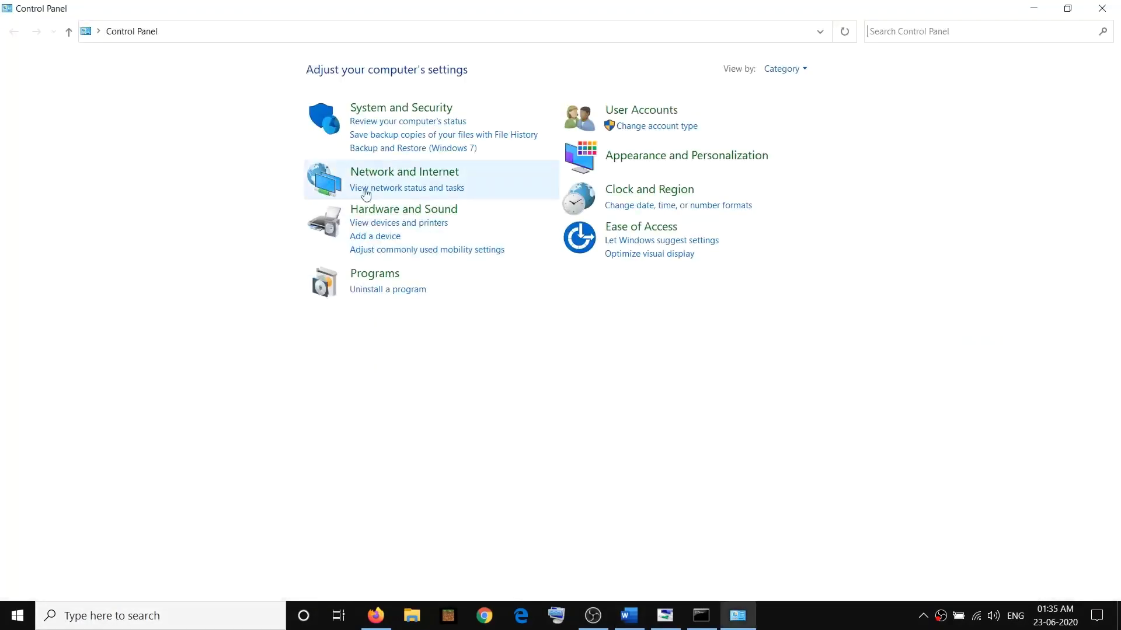
Step: Go to Network and Sharing Center and open the adapter settings in the Network Connections window
click(420, 173)
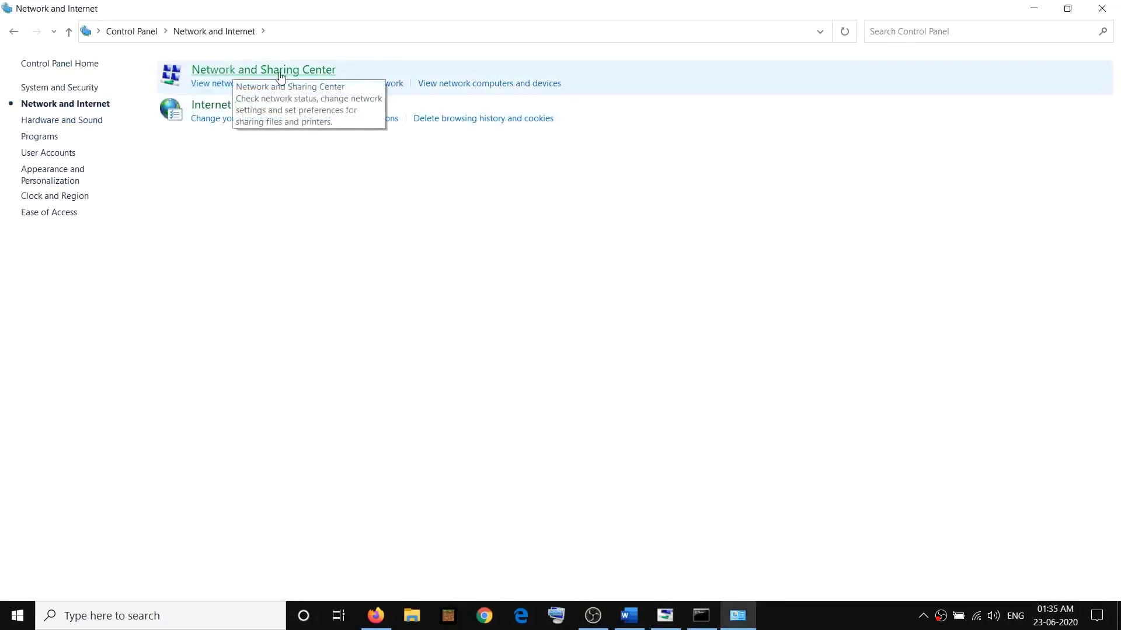
click(279, 71)
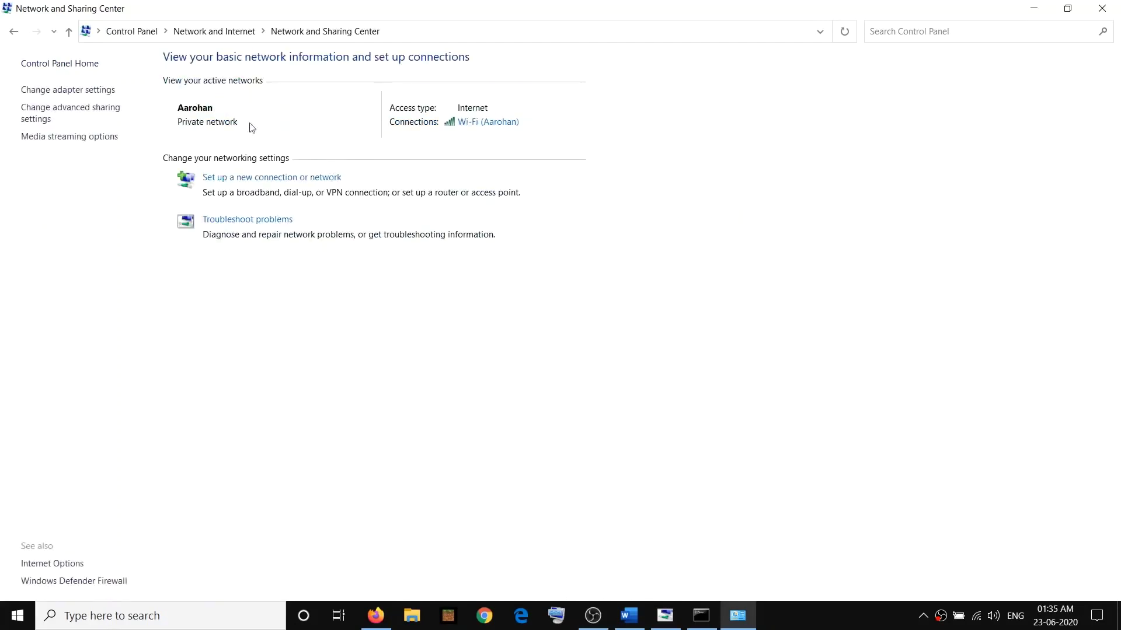
click(93, 92)
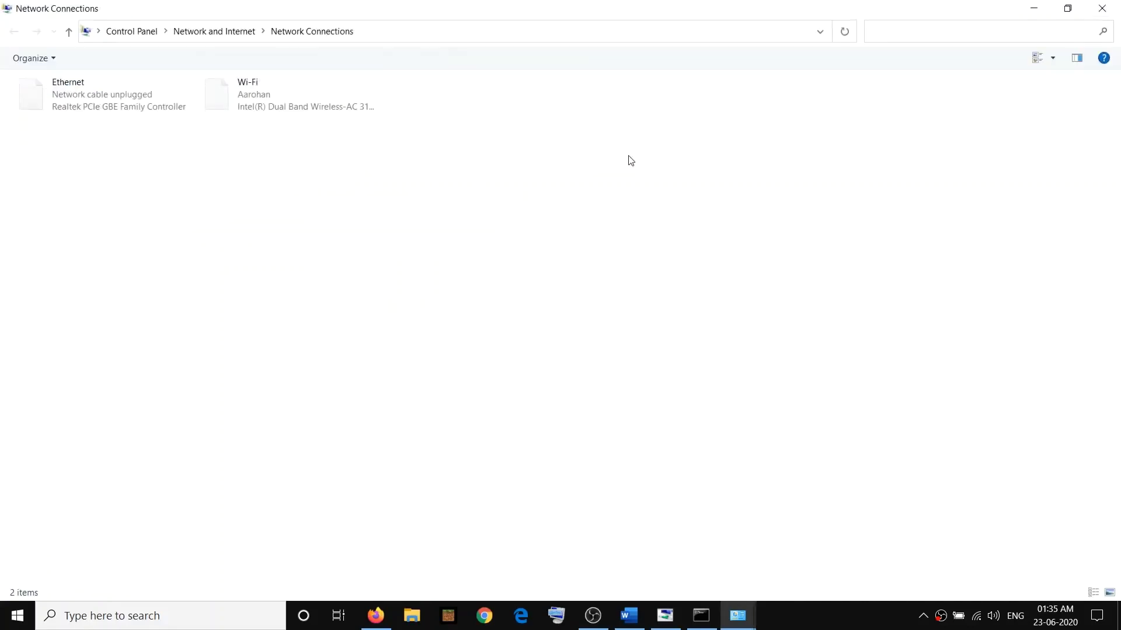
drag(384, 18, 501, 39)
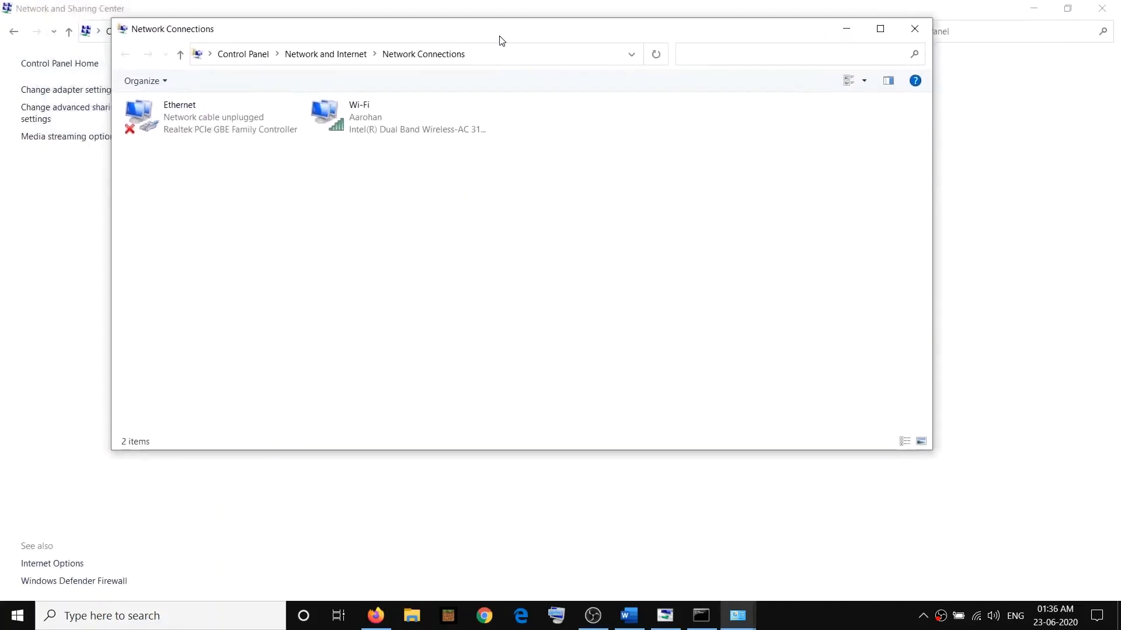
Step: Open the Wi-Fi adapter's properties and, from there, the Internet Protocol Version 4 (TCP/IPv4) properties
click(170, 116)
click(388, 127)
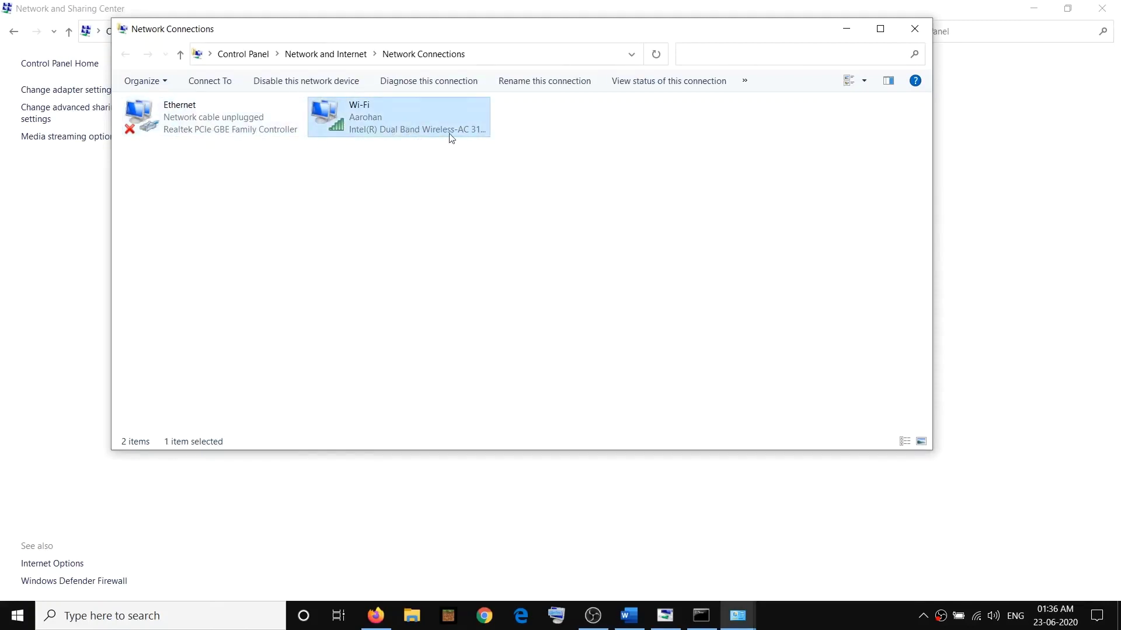
right_click(387, 115)
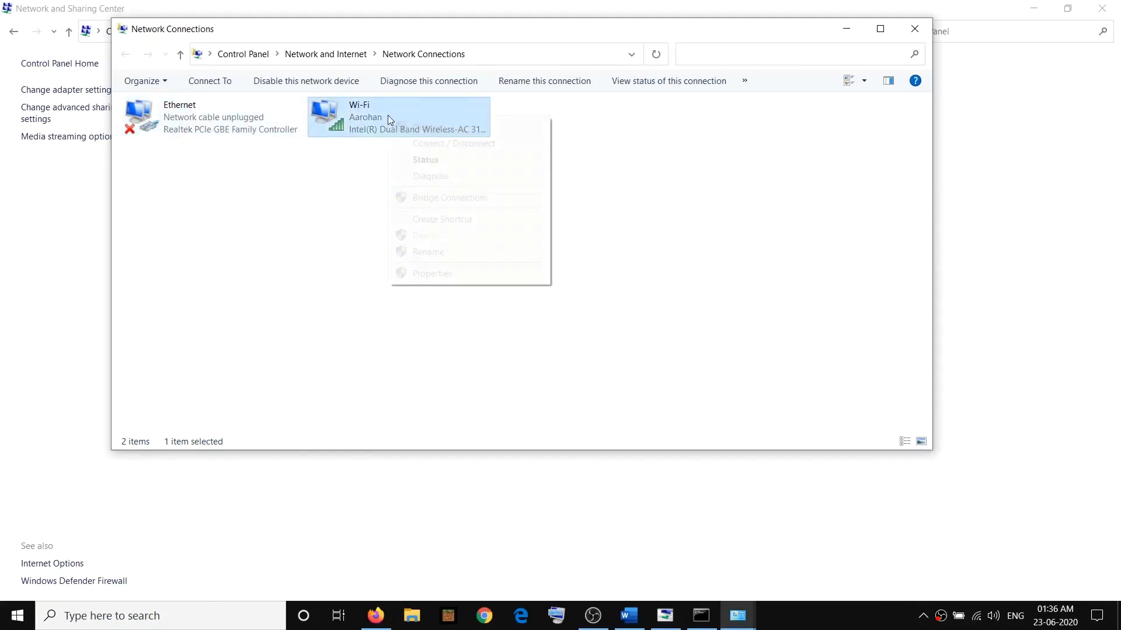
click(443, 274)
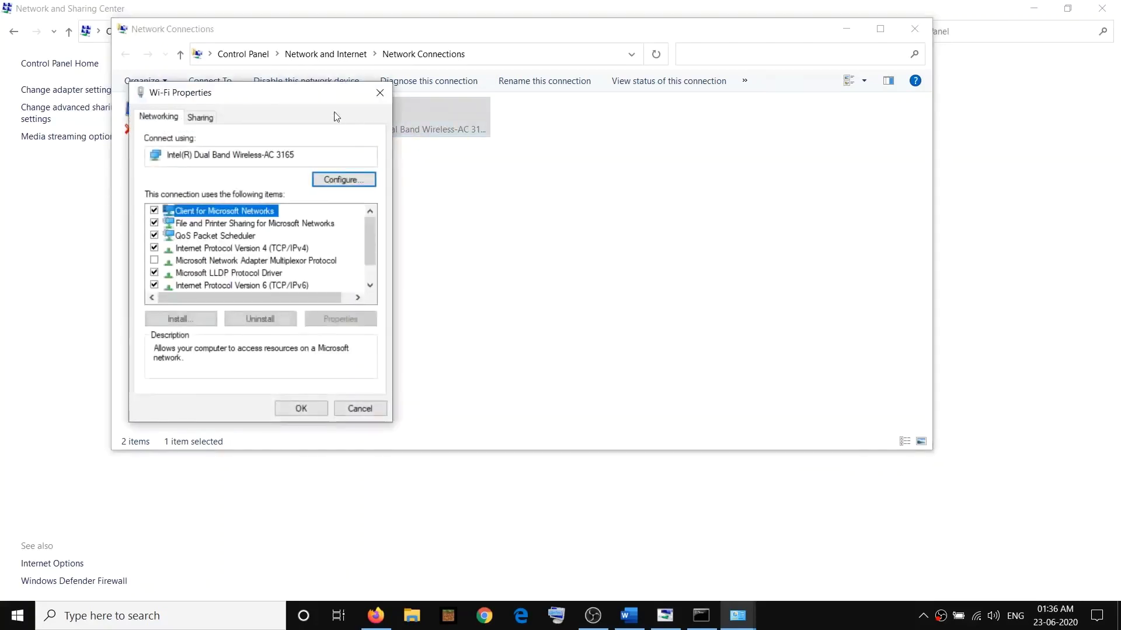
drag(270, 103, 481, 106)
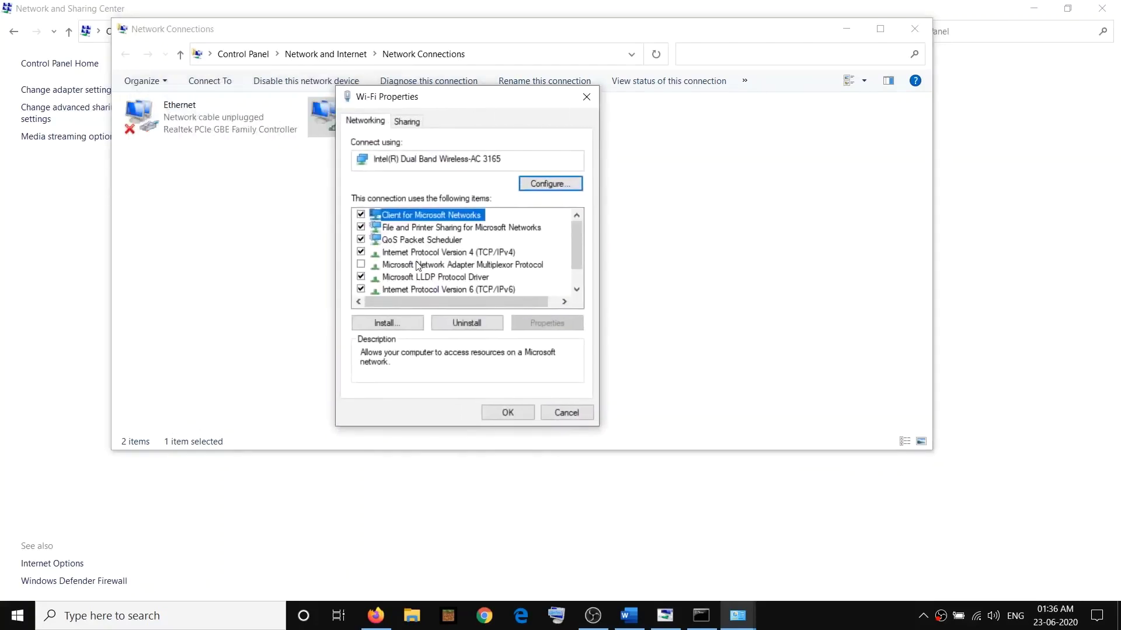
click(481, 252)
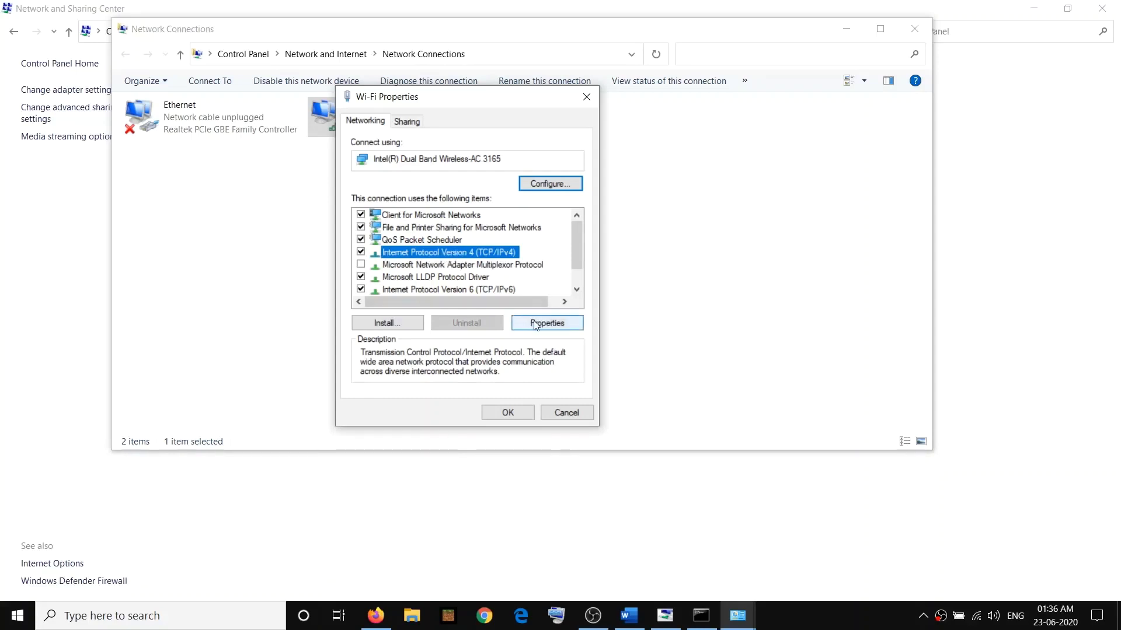
click(552, 326)
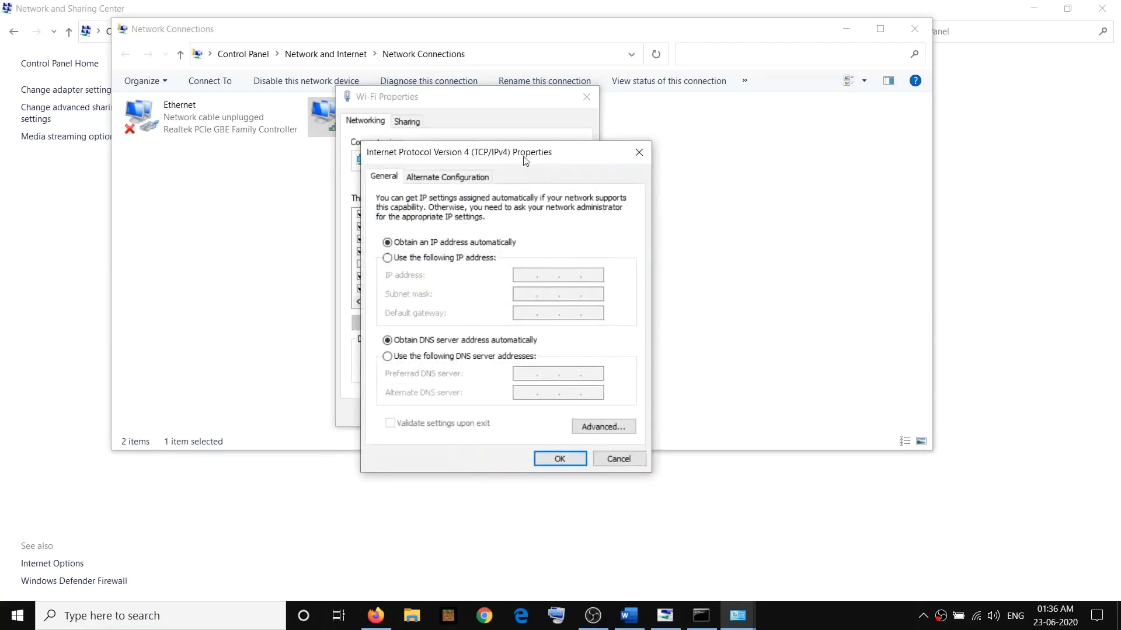
drag(525, 160, 574, 111)
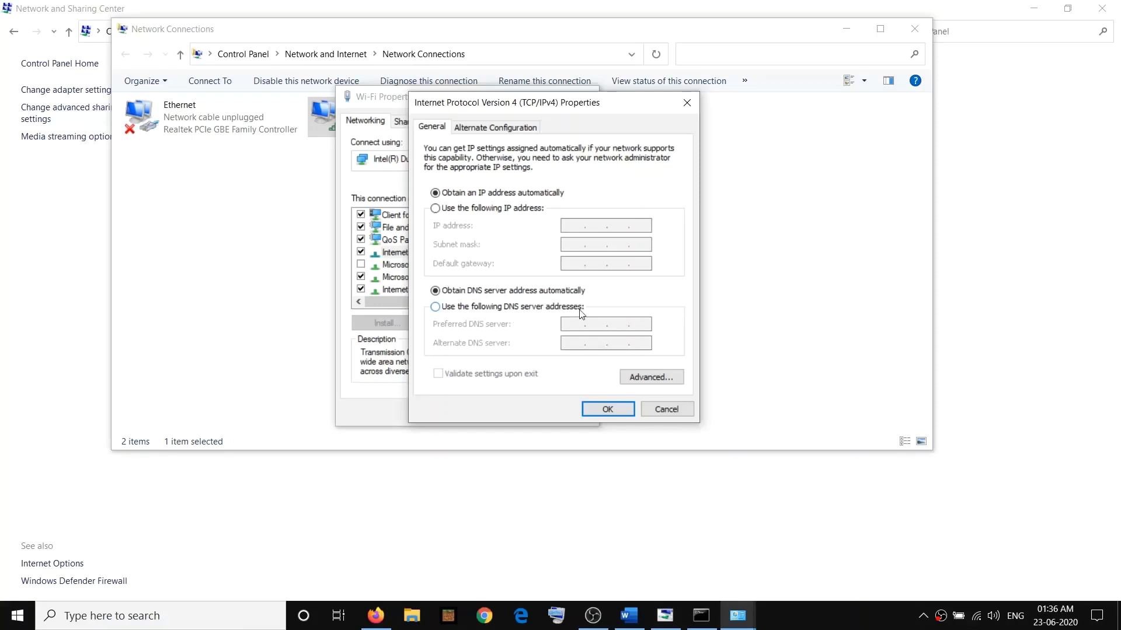
Step: Use manual DNS server addresses with 8.8.8.8 as preferred and 8.8.4.4 as alternate, and save the Wi-Fi adapter settings
click(435, 307)
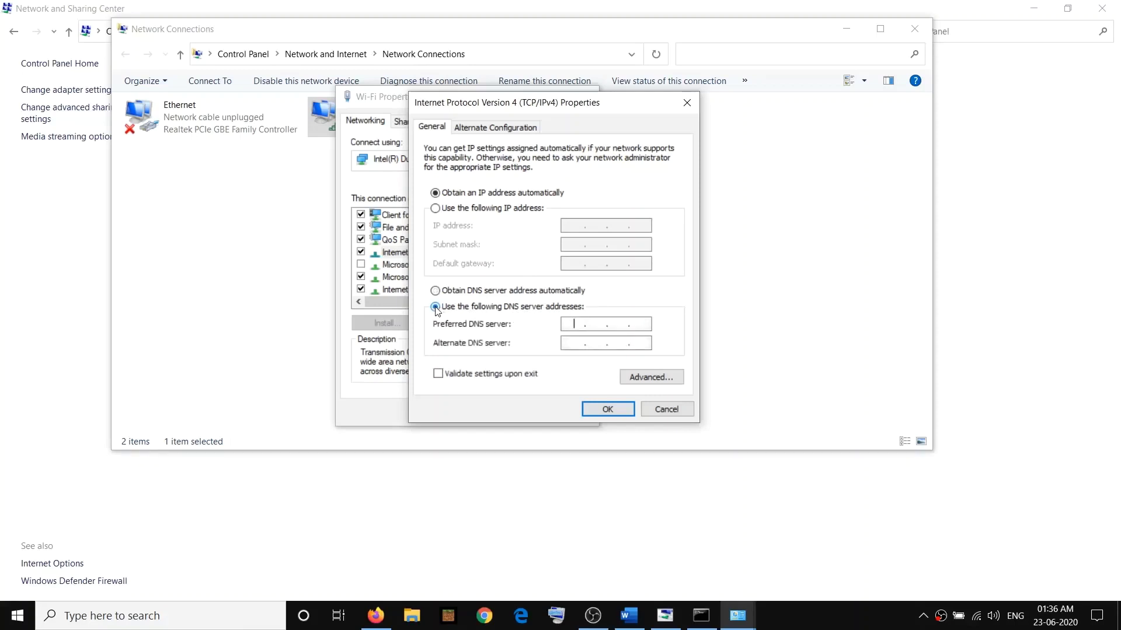
click(630, 625)
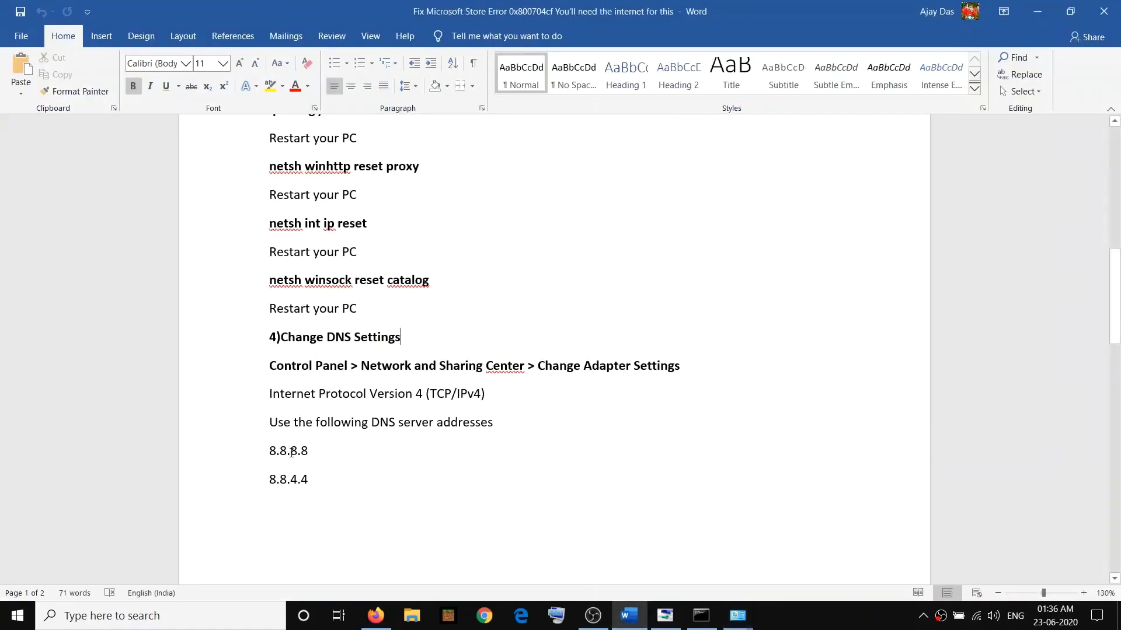
key(alt+Tab)
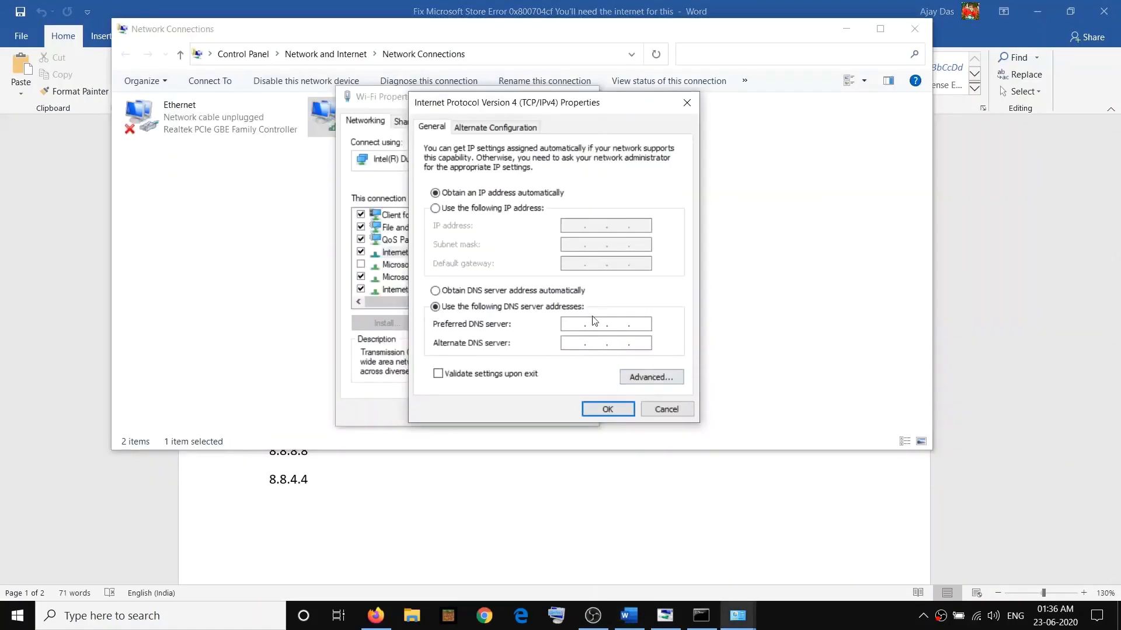
text(88)
click(571, 341)
text(8.8.4.4)
click(618, 408)
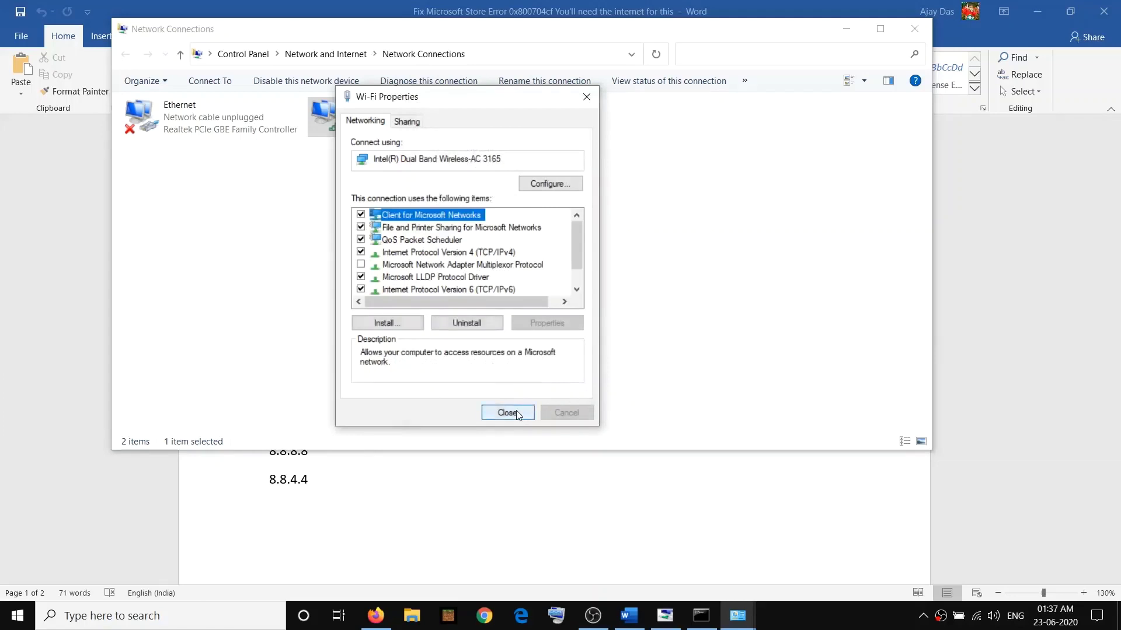
click(516, 410)
Step: Return to the Word document and highlight the Clear Store cache heading of method 5
click(463, 471)
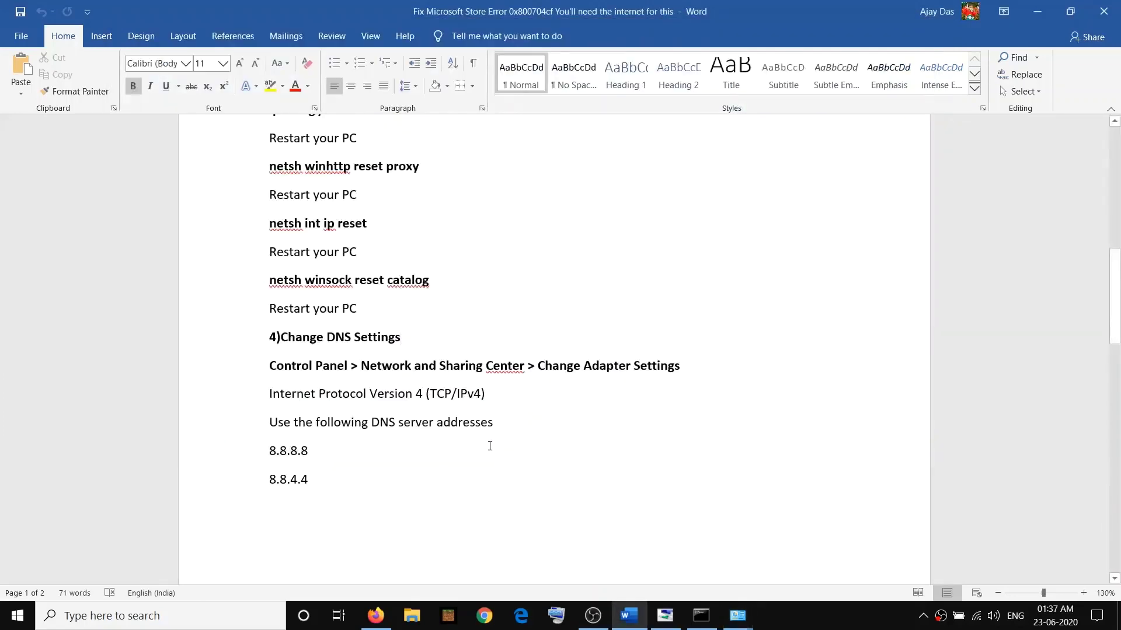
scroll(488, 449, up, 15)
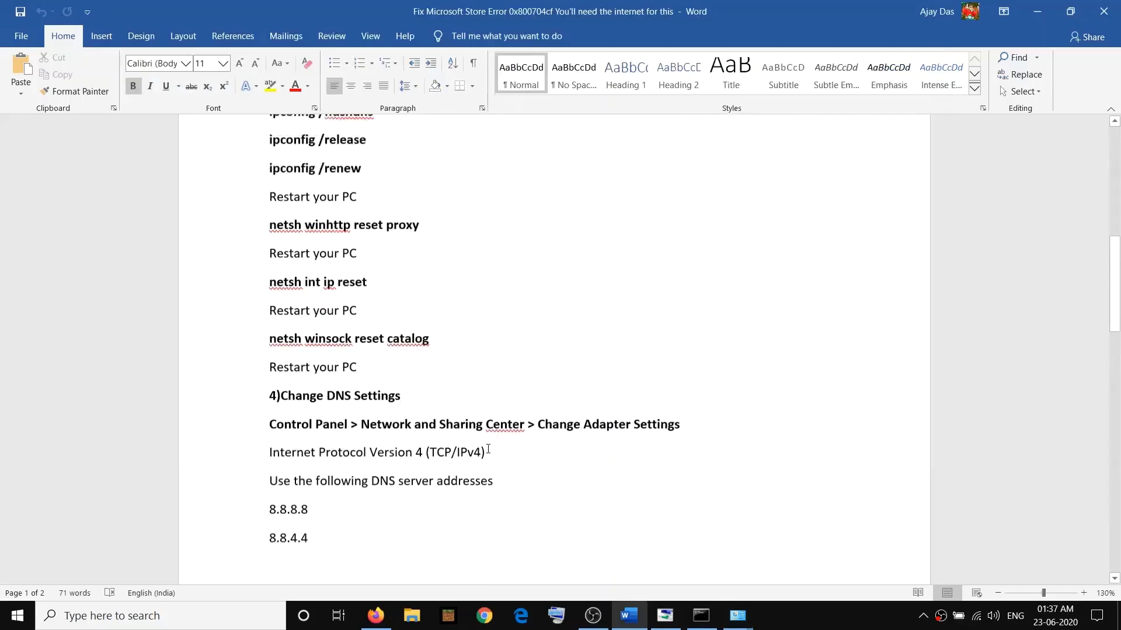
scroll(700, 441, down, 15)
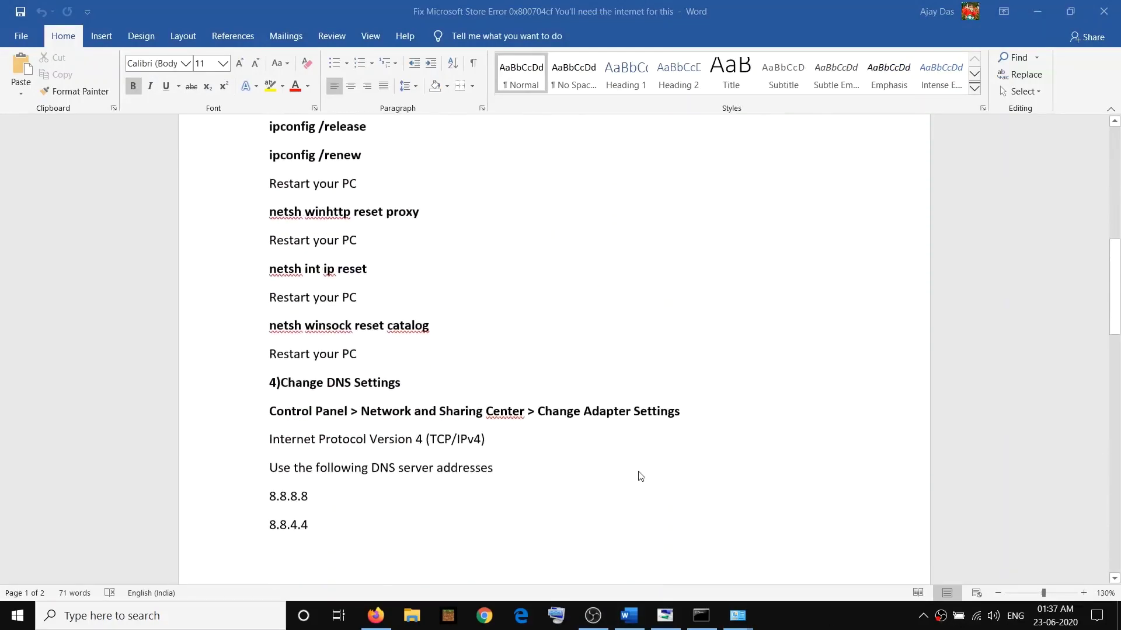
scroll(503, 390, down, 6)
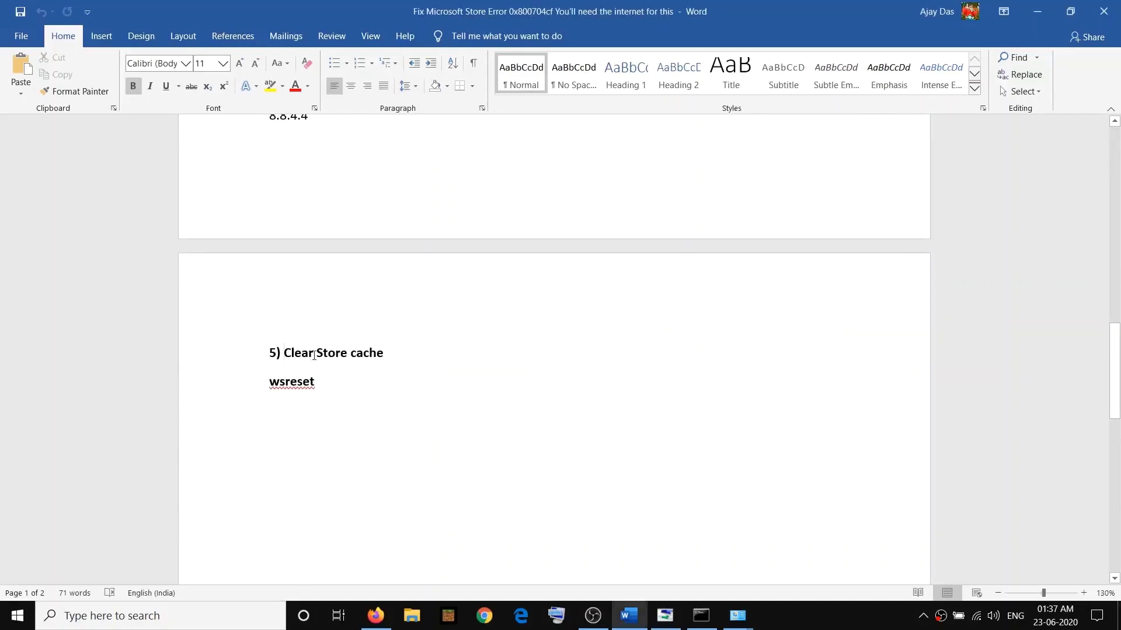
drag(314, 356, 395, 353)
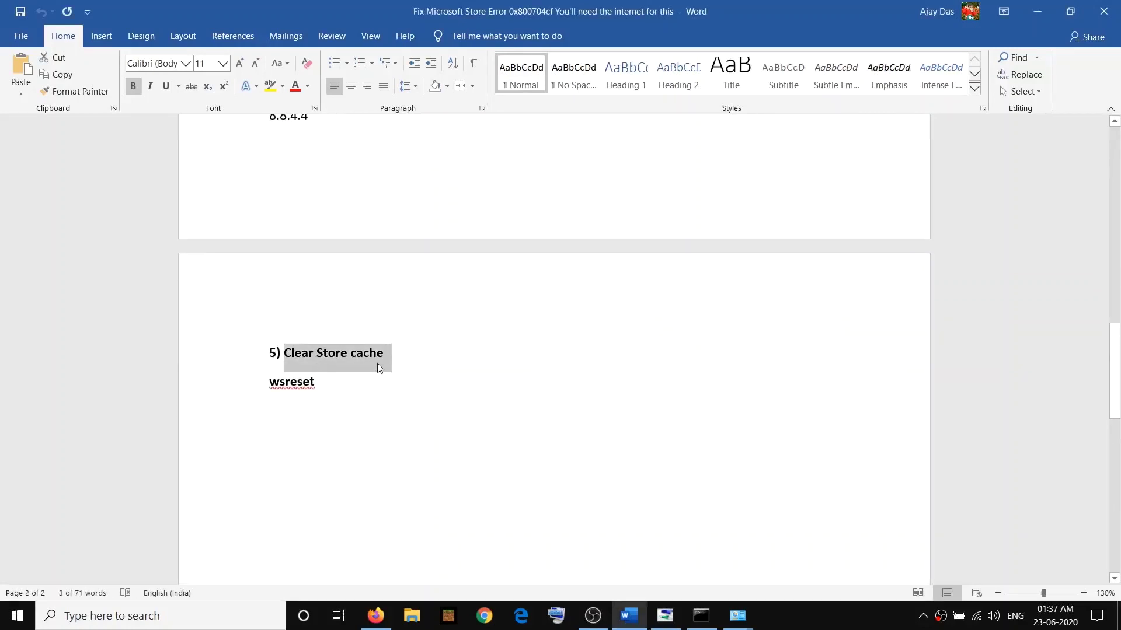
Step: Search Windows for wsreset and run it to clear the Microsoft Store cache
click(157, 618)
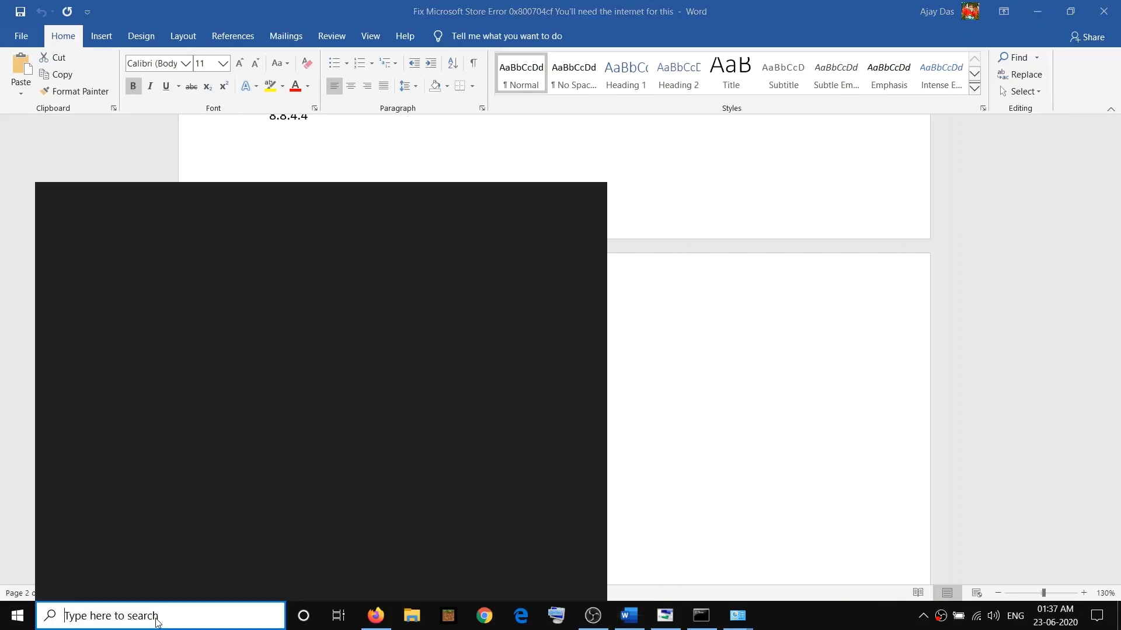
text(wsreset)
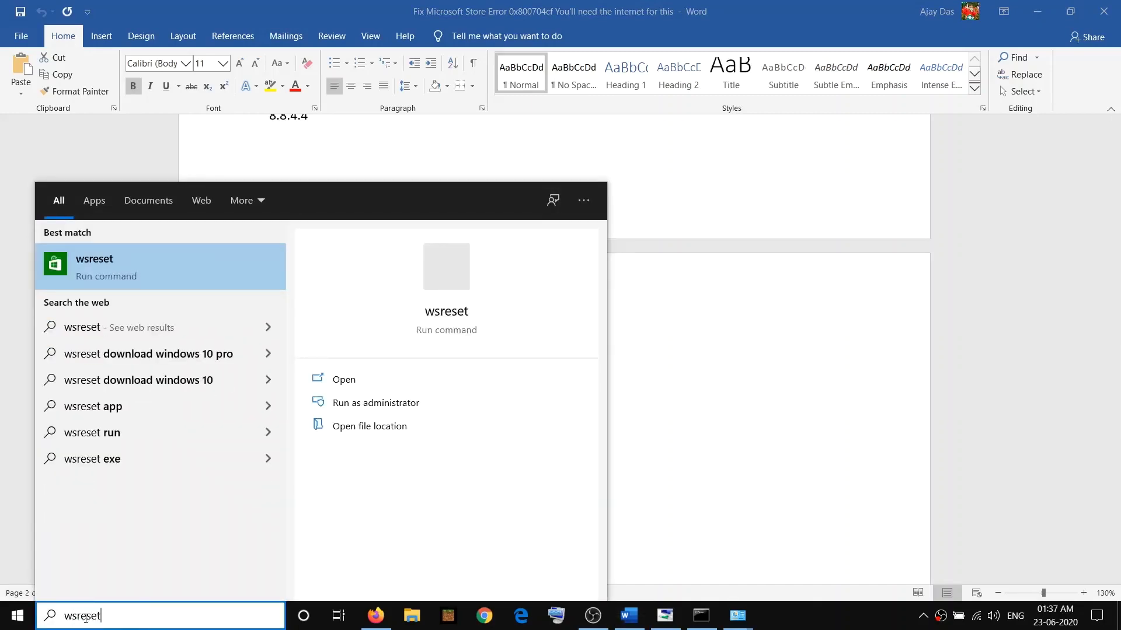
right_click(124, 268)
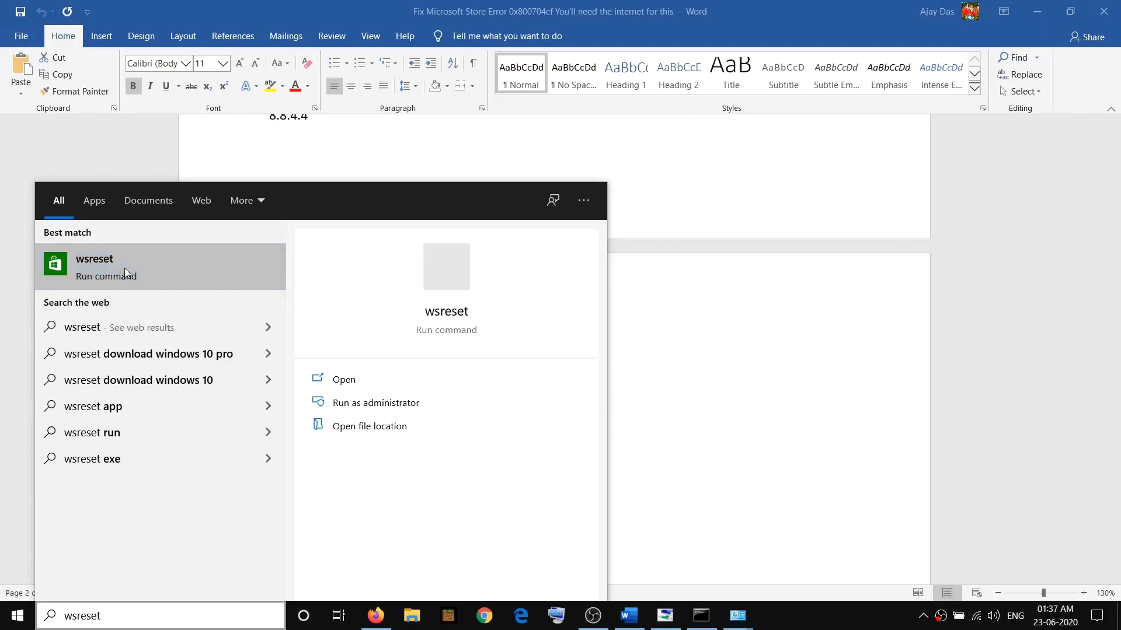
click(161, 285)
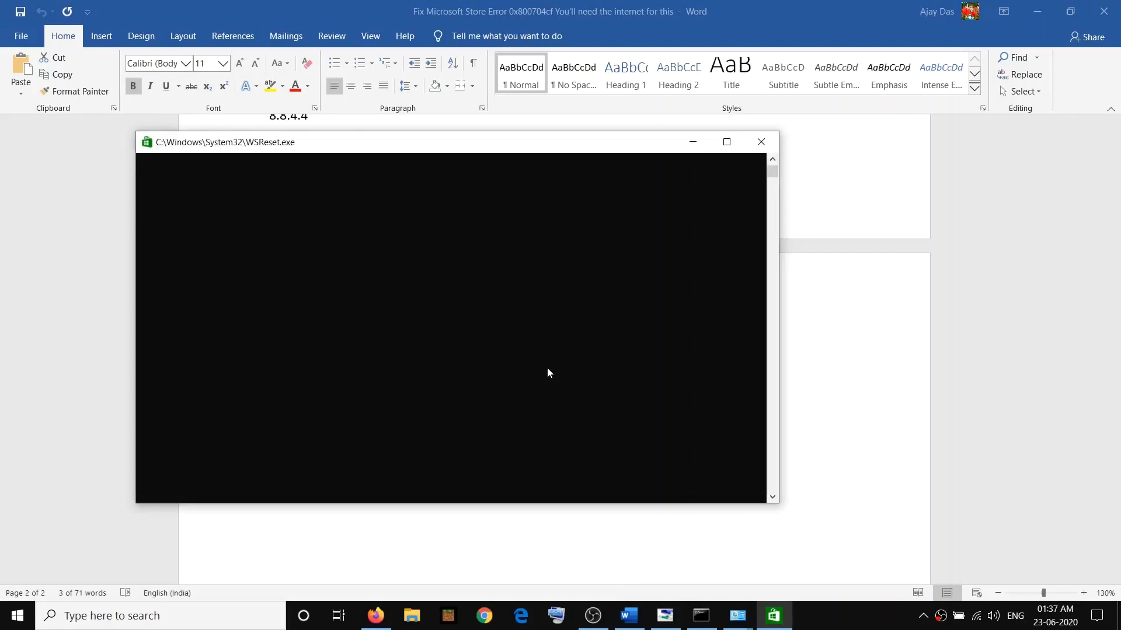
drag(347, 142, 445, 108)
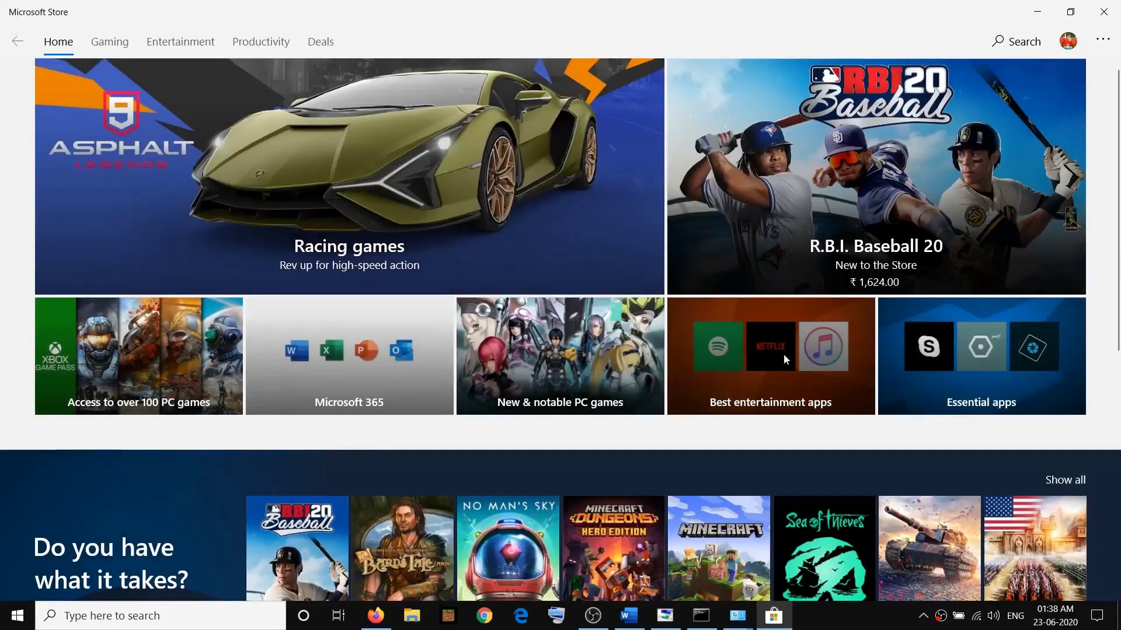
Step: Switch back to the Word document and review the 0x800704cf error message and the first methods at its beginning
click(628, 616)
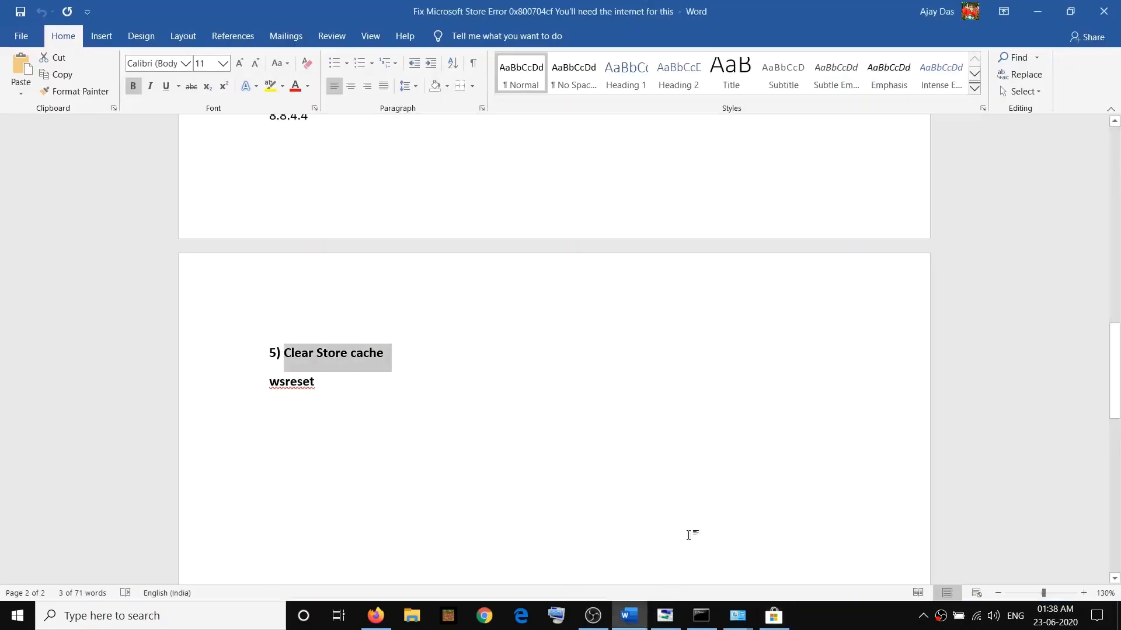
scroll(642, 520, up, 10)
scroll(614, 500, up, 6)
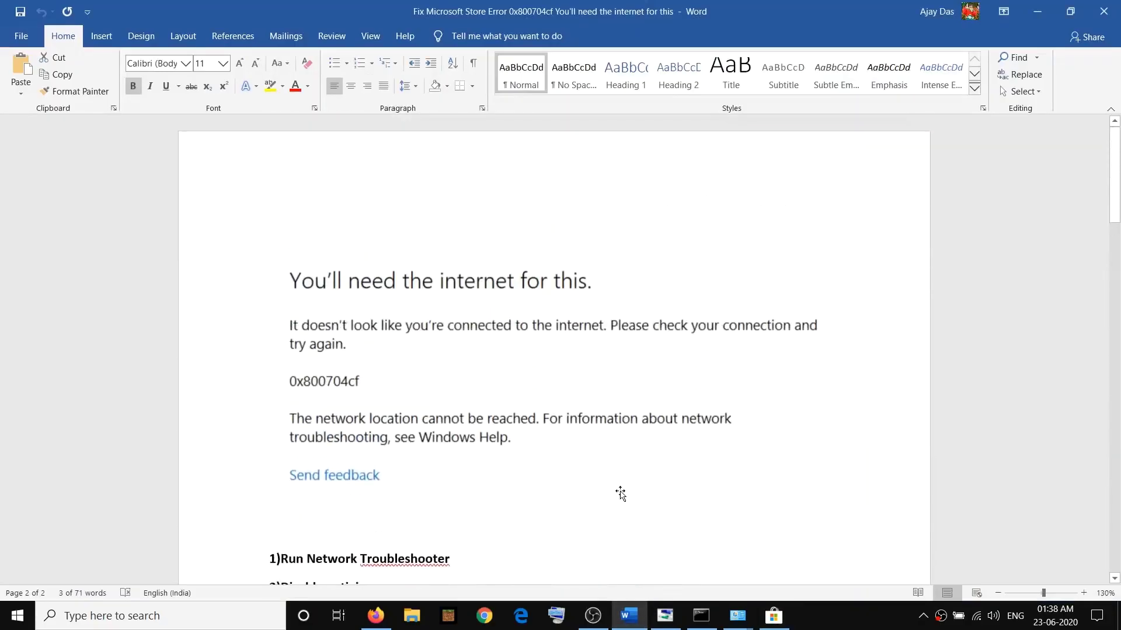
scroll(619, 496, down, 2)
scroll(621, 492, up, 1)
scroll(619, 487, up, 1)
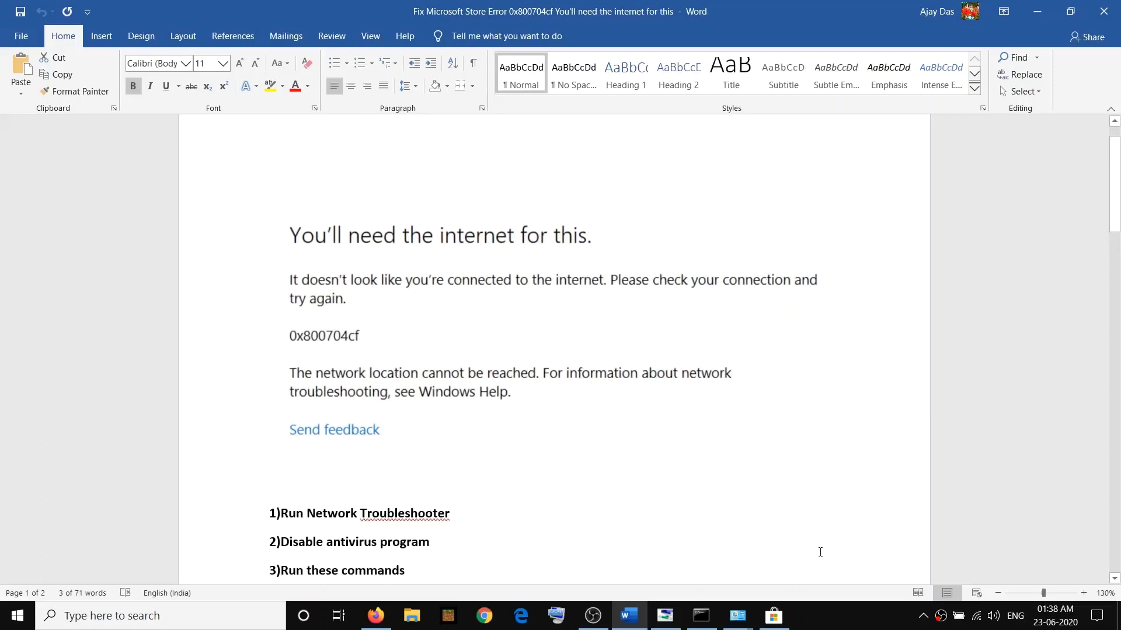
click(824, 619)
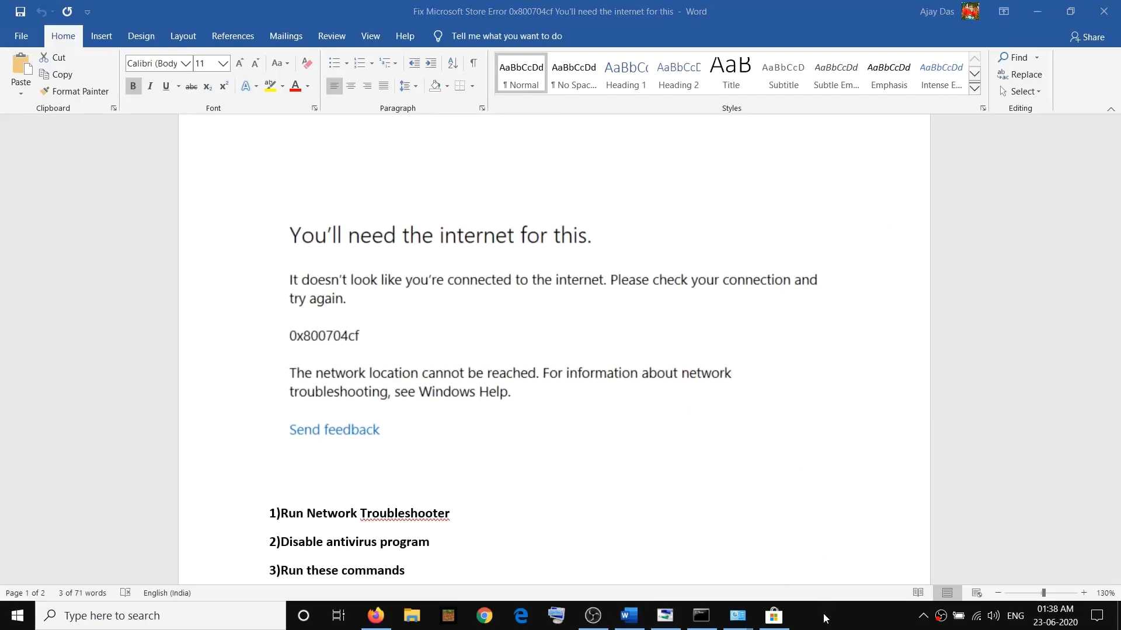